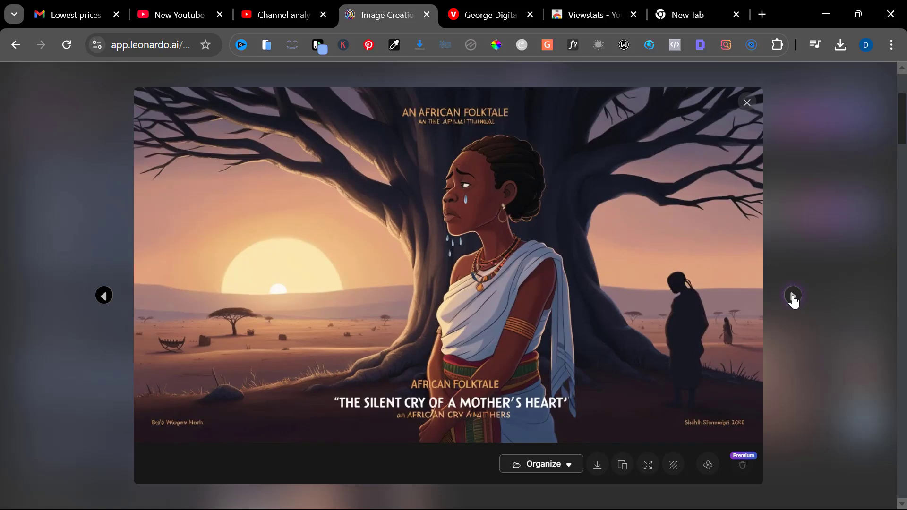
- Browse through the previously generated folktale thumbnails in the image viewer
click(793, 297)
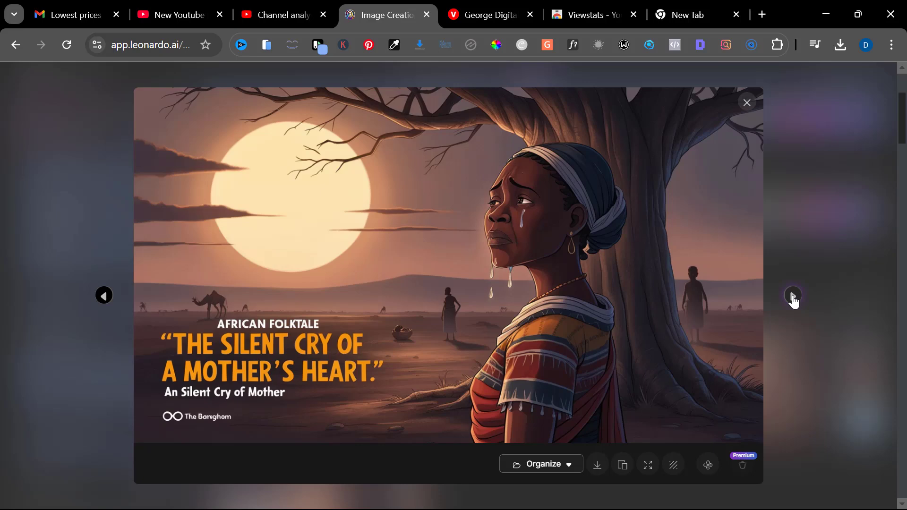
click(793, 296)
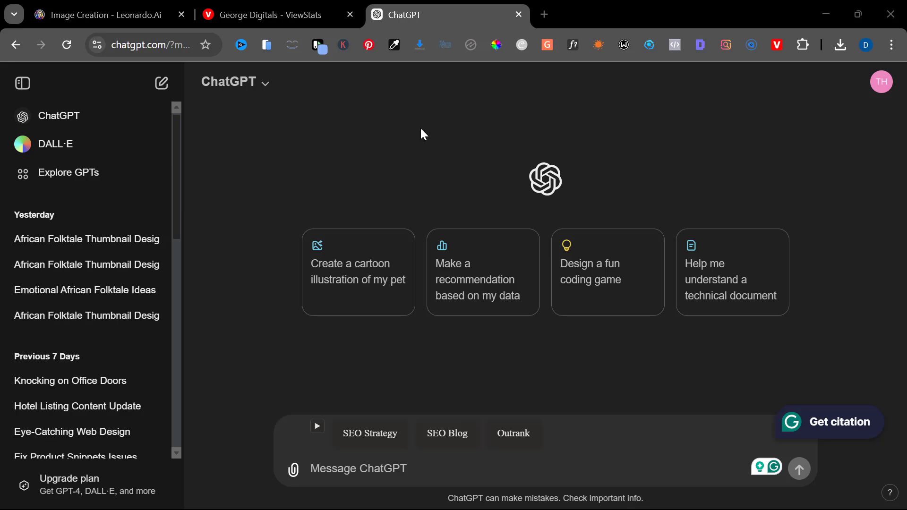
- Paste the thumbnail prompt request into the chat box and replace the story subject with "the wicked stepmom"
text(I want to use Leonardo Ai to create a thumbnail for an African folktale story that is about a lady who turns into a snake at night i want the thumbnail to be eye catchy and feature African kind of settings can you help me with the prompt to give Leonardo ai)
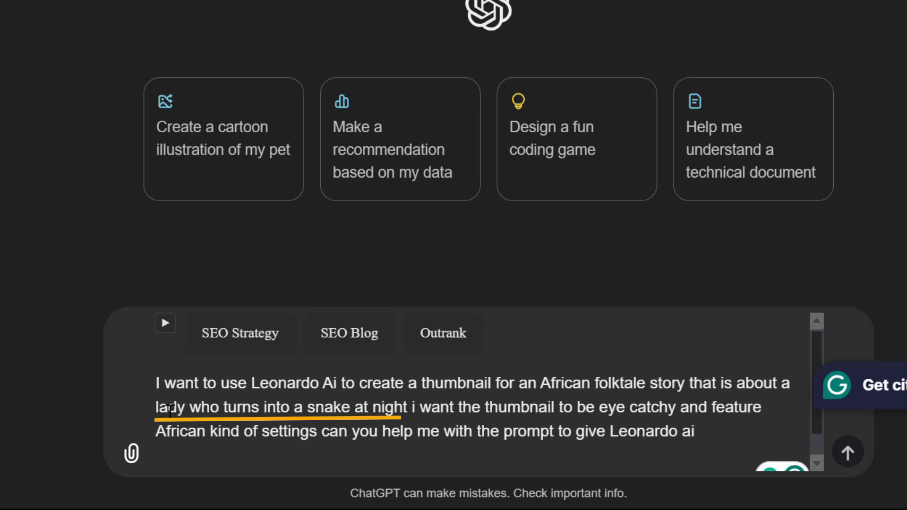
drag(152, 407, 412, 404)
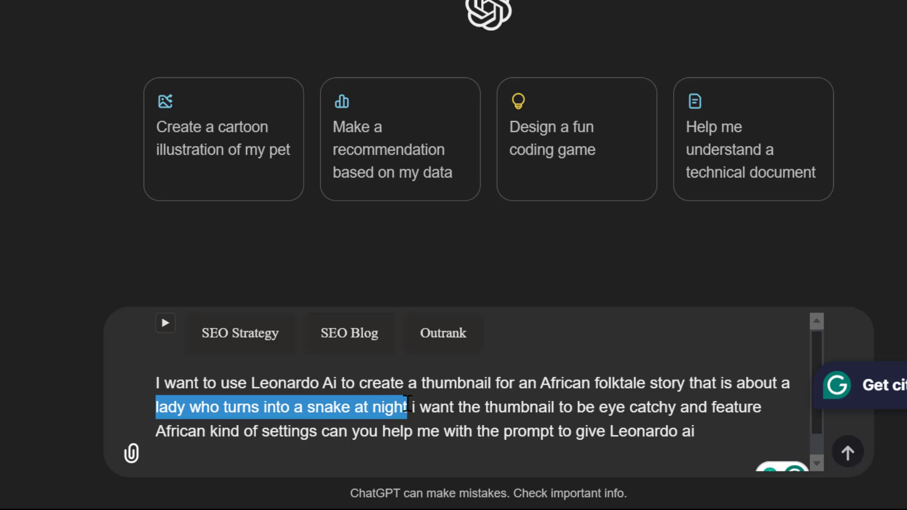
text(the wicked st)
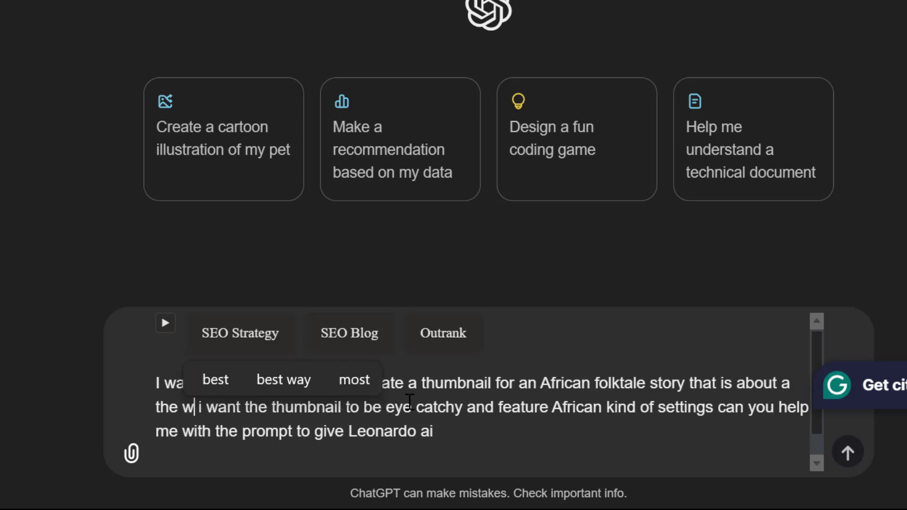
text(ep mom)
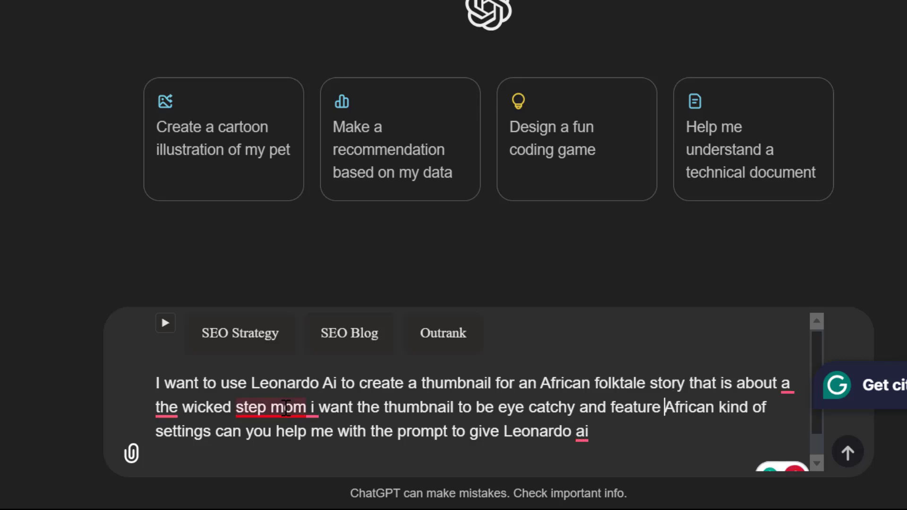
- Apply the spelling corrections to "stepmom" and the article before it, then send the request
mouse_move(287, 408)
click(301, 312)
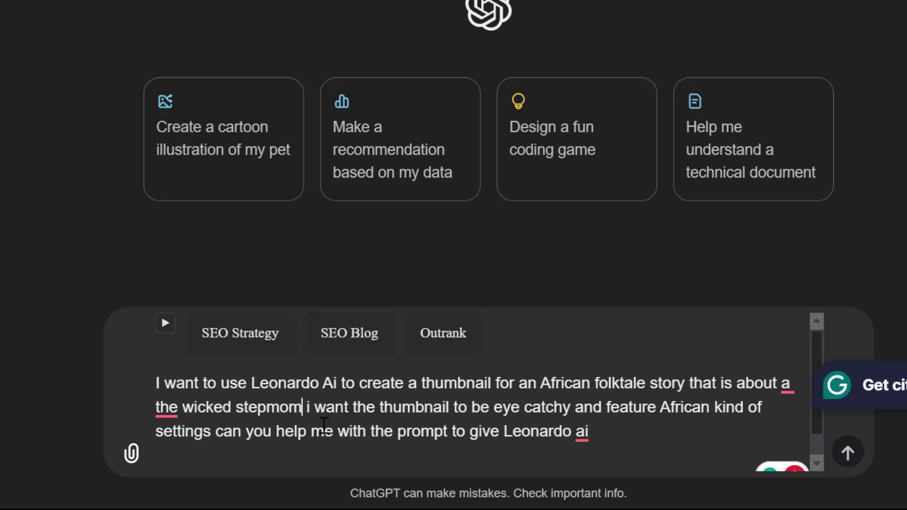
mouse_move(166, 406)
click(216, 304)
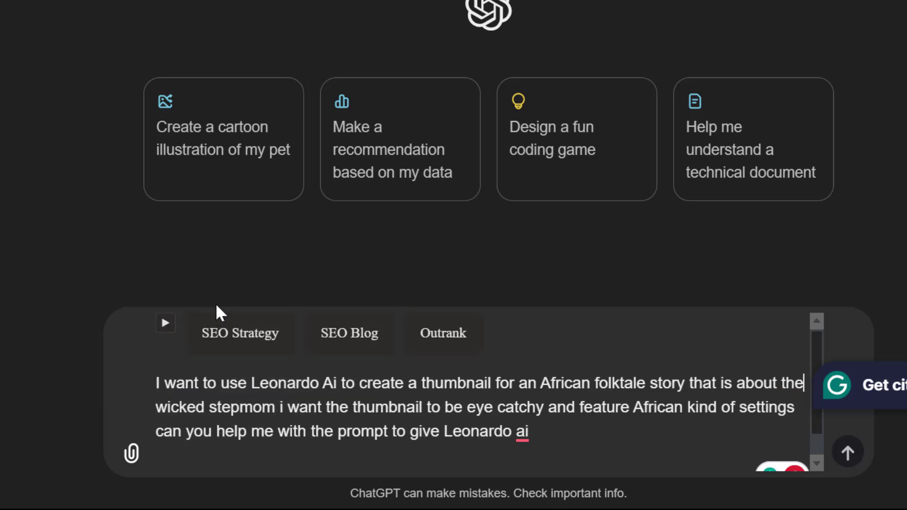
click(847, 454)
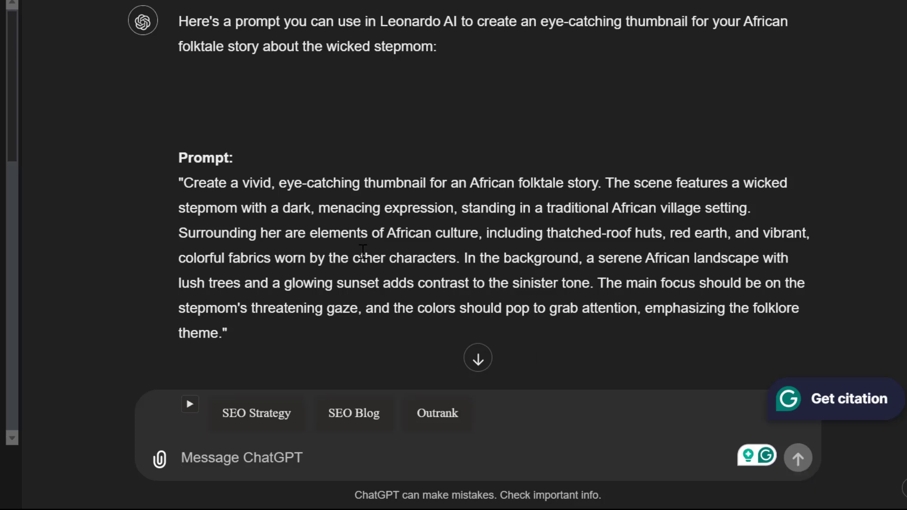
- Copy the returned prompt and paste it into the Leonardo Image Creation prompt box
triple_click(362, 252)
key(ctrl+c)
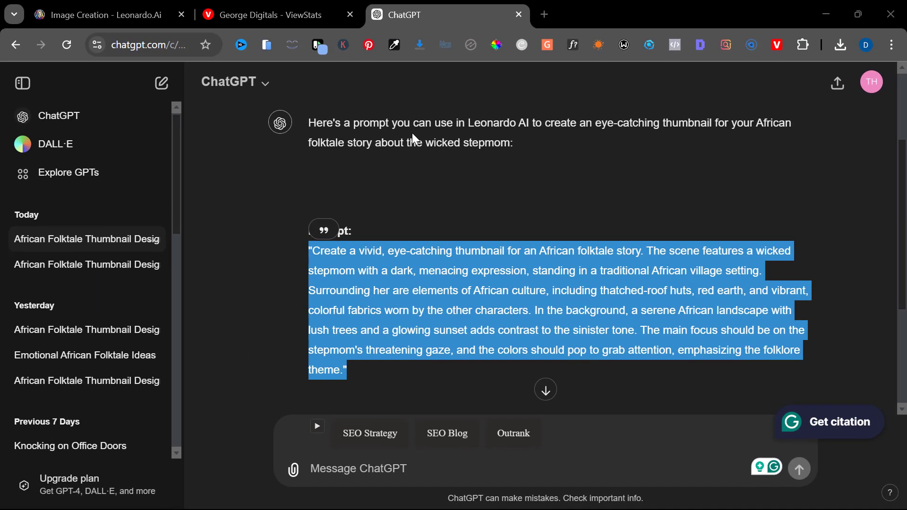
key(ctrl+1)
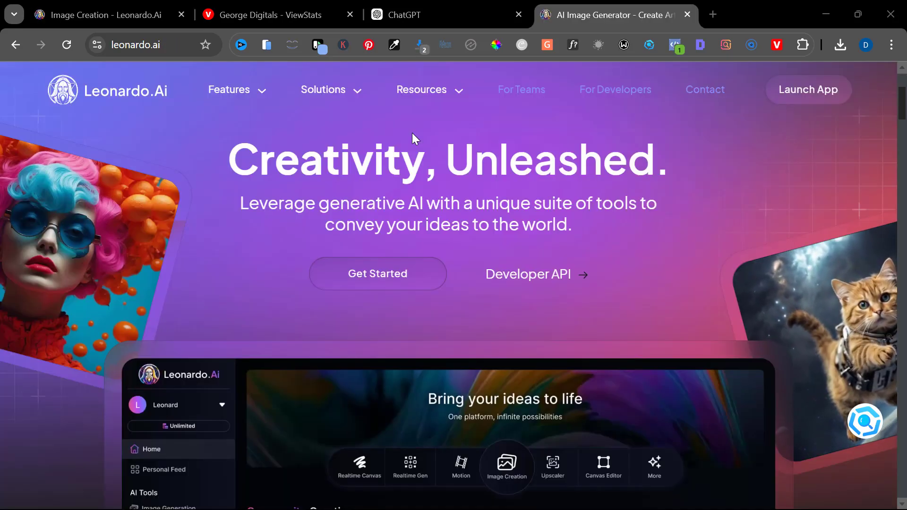
click(386, 286)
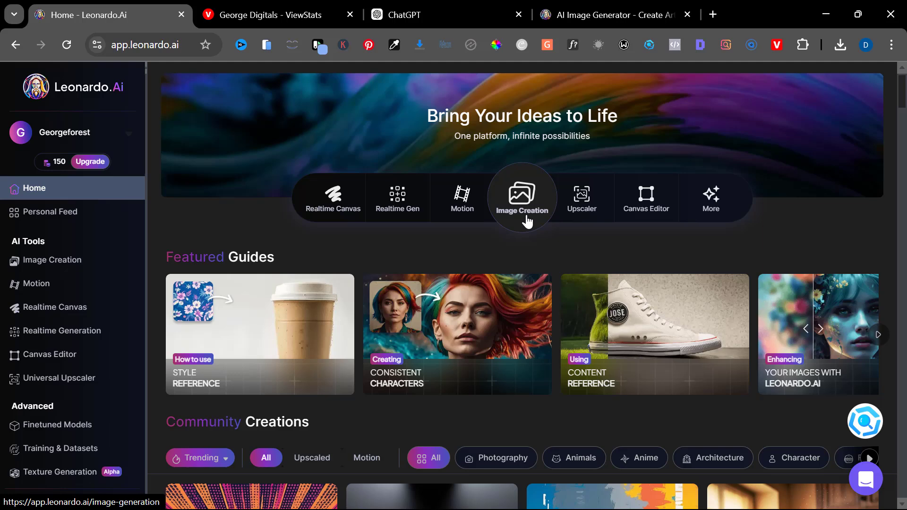
click(526, 221)
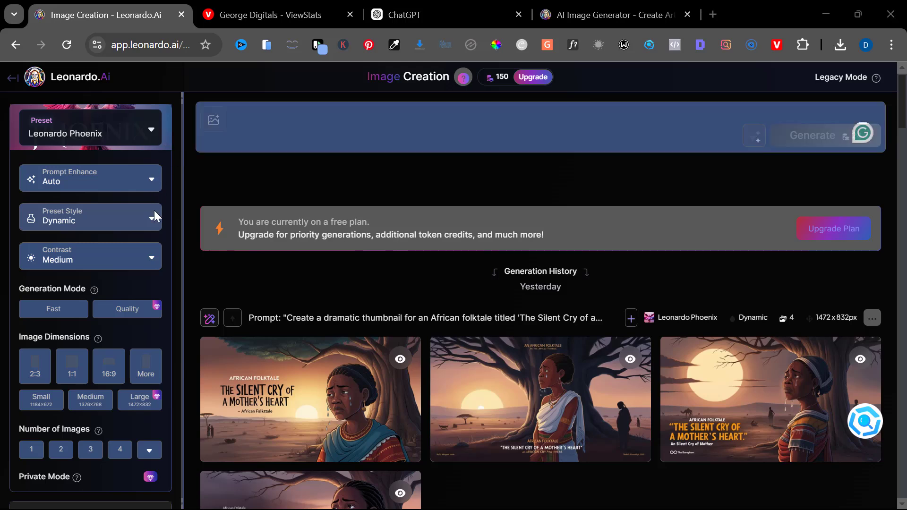
click(273, 116)
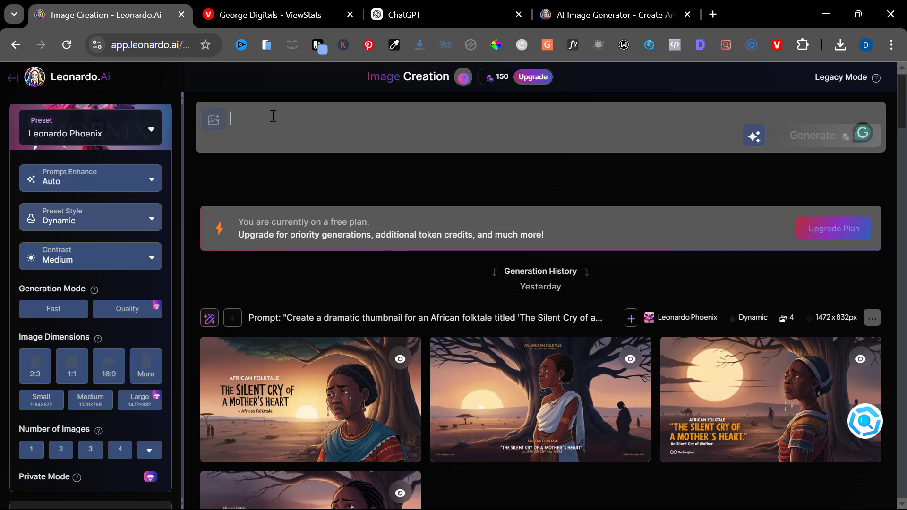
key(ctrl+v)
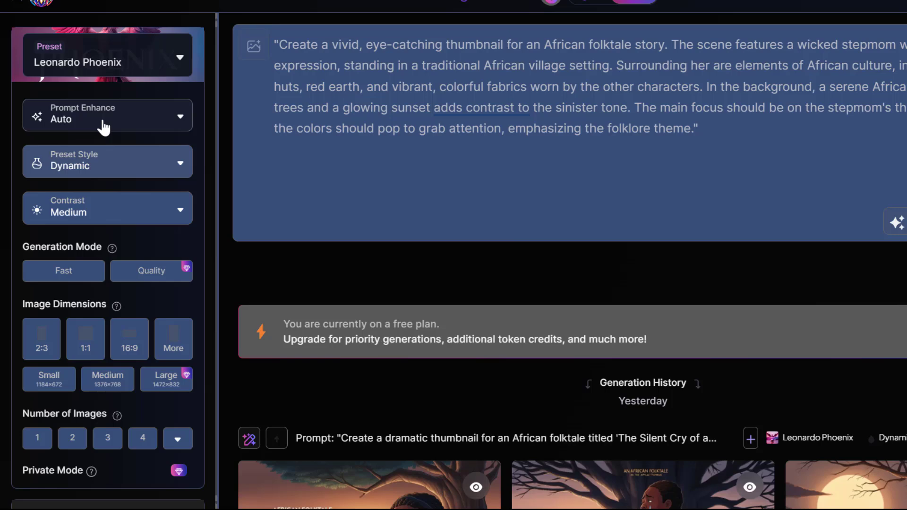
- Review the Prompt Enhance, Preset Style and Contrast options without changing them
click(103, 127)
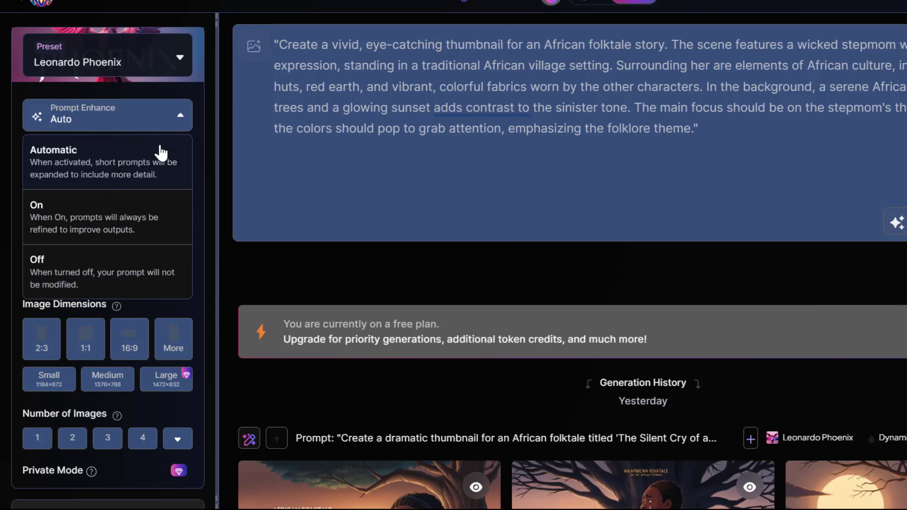
click(152, 118)
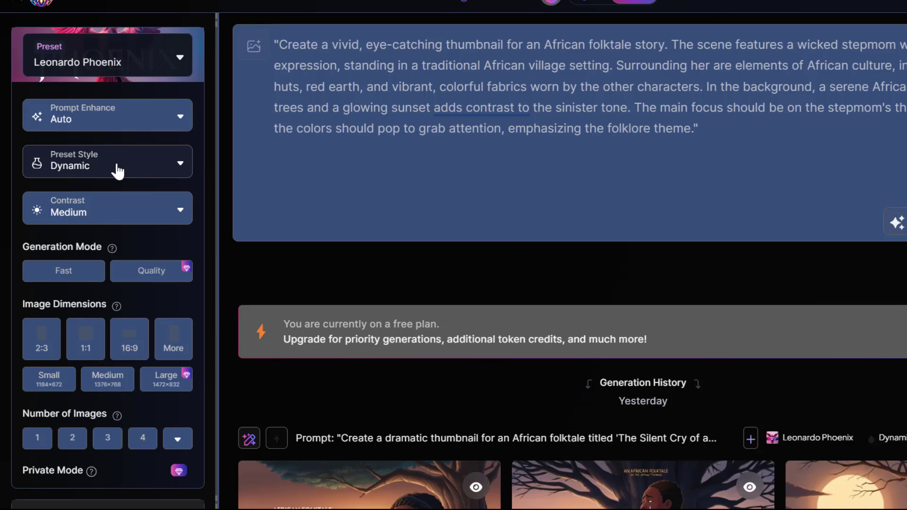
click(118, 171)
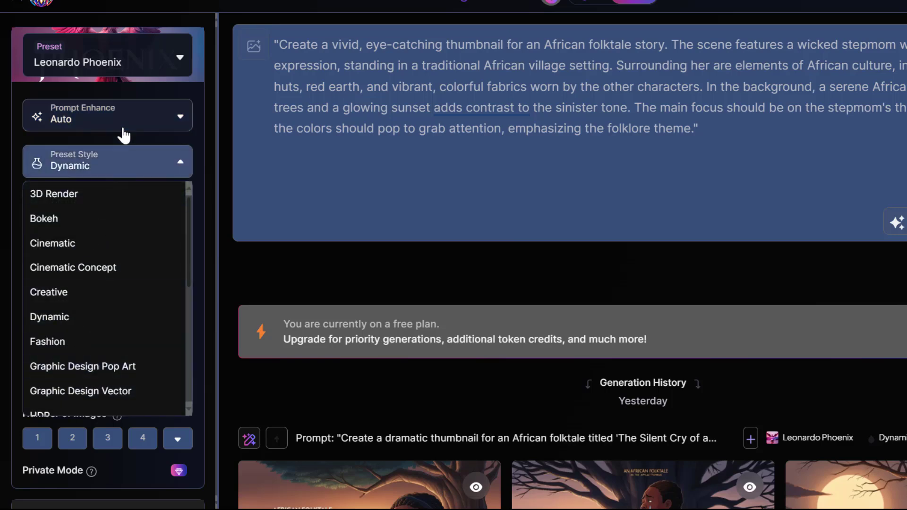
click(125, 156)
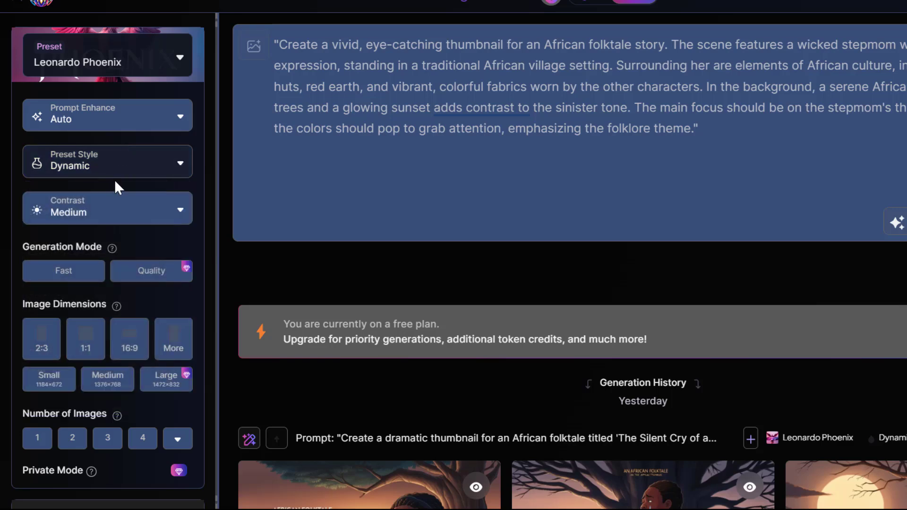
click(101, 210)
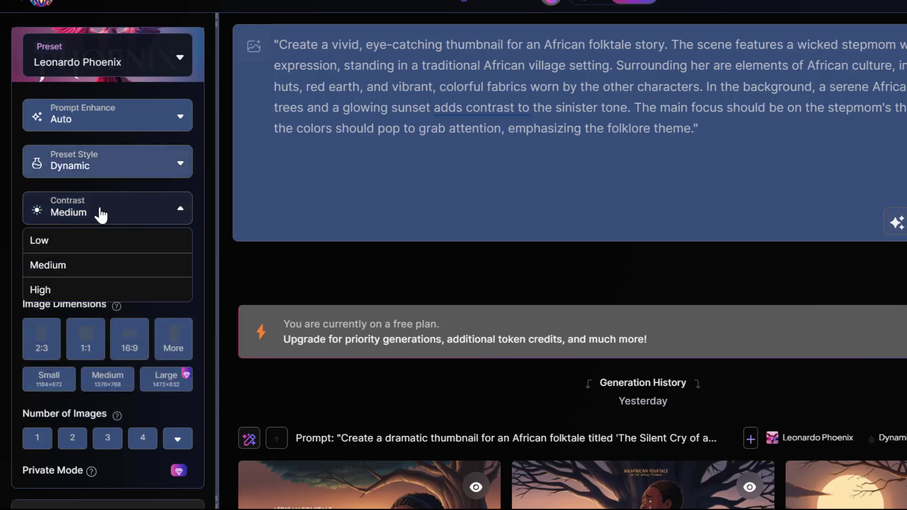
click(100, 210)
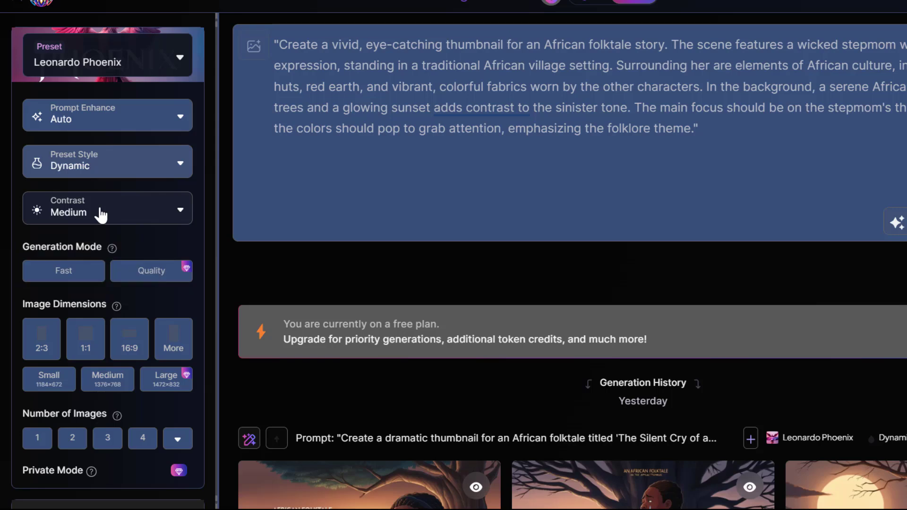
click(100, 214)
click(100, 215)
- Set the image dimensions to 16:9 and generate the images from the pasted prompt
scroll(85, 236, down, 2)
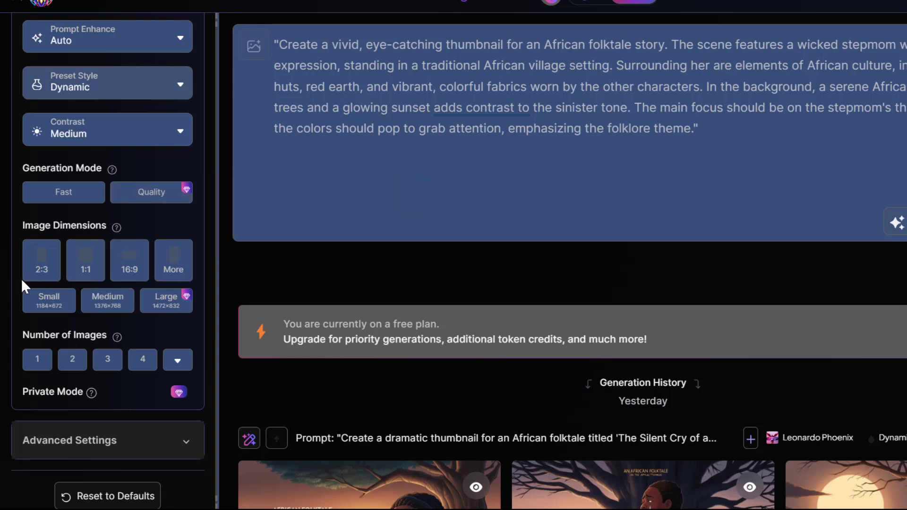
click(121, 273)
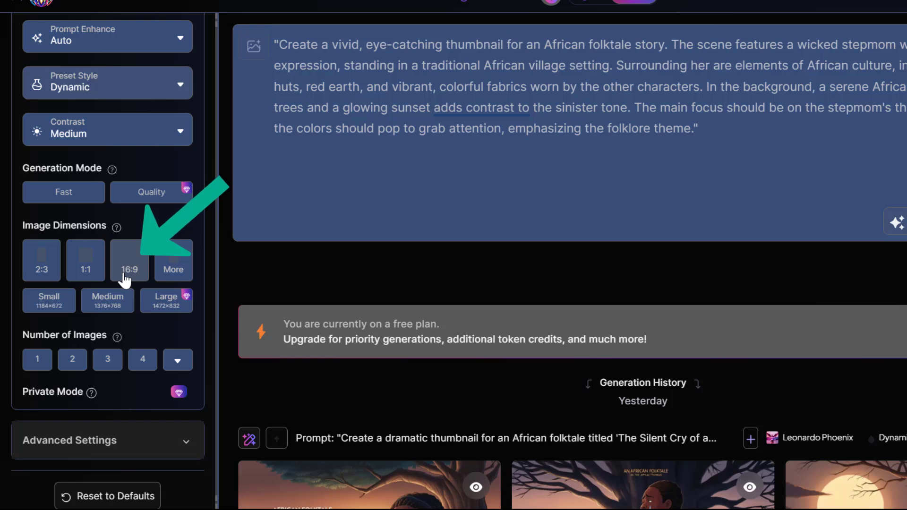
scroll(165, 219, down, 1)
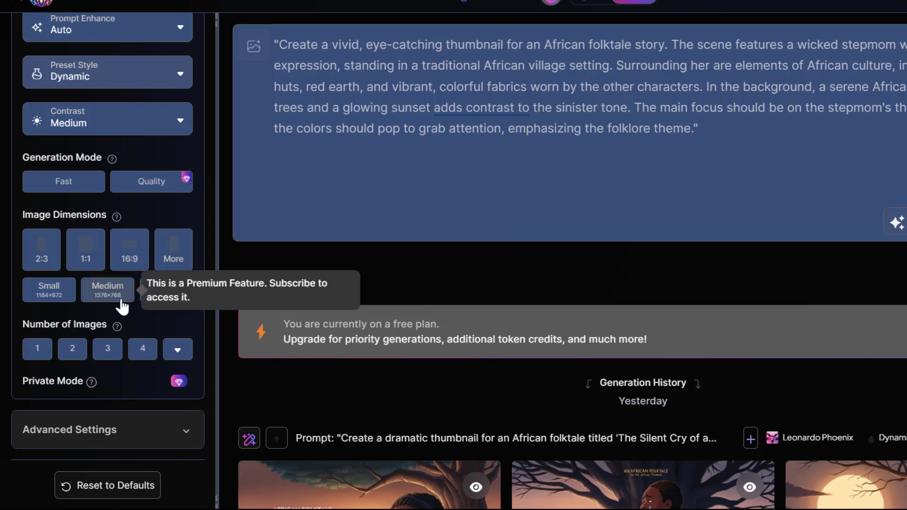
scroll(202, 337, down, 2)
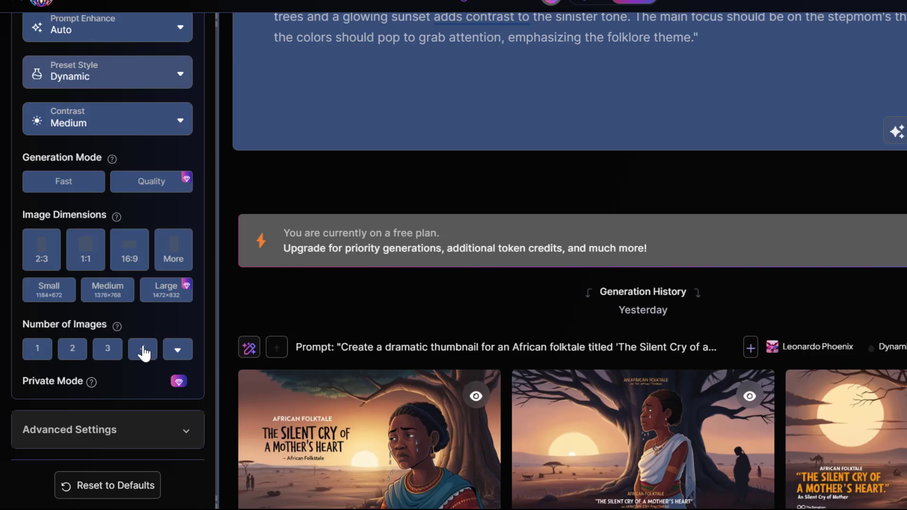
scroll(380, 245, down, 2)
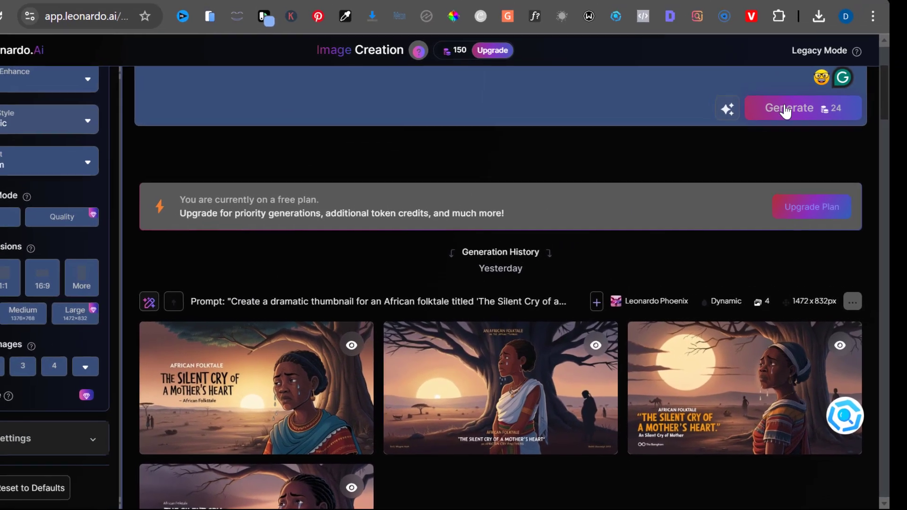
scroll(786, 114, up, 3)
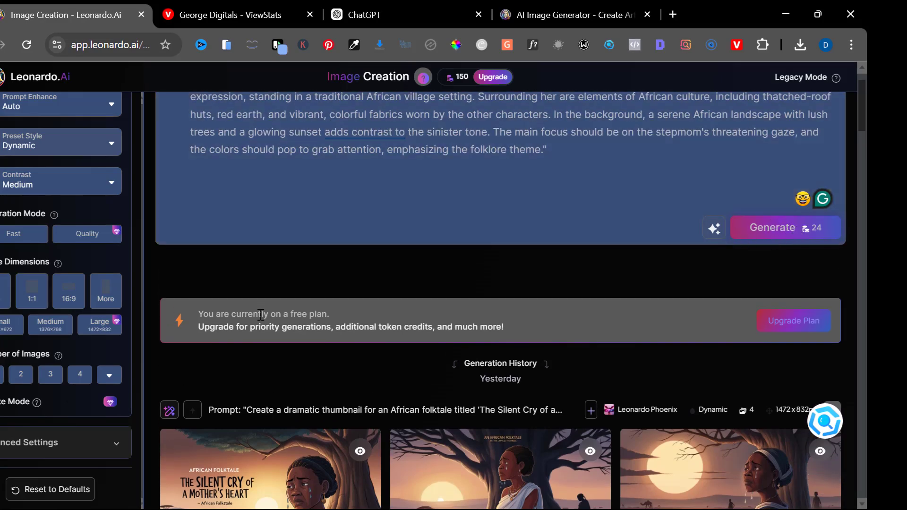
scroll(69, 287, up, 2)
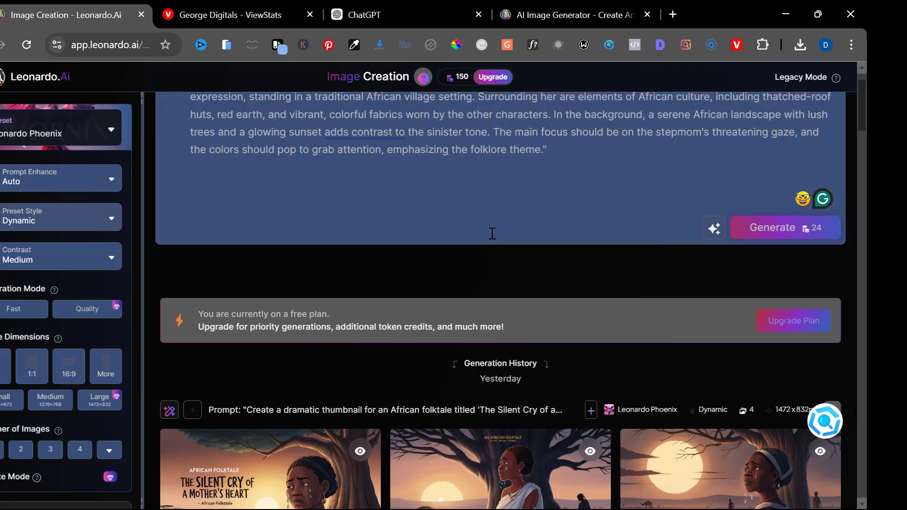
scroll(70, 255, up, 1)
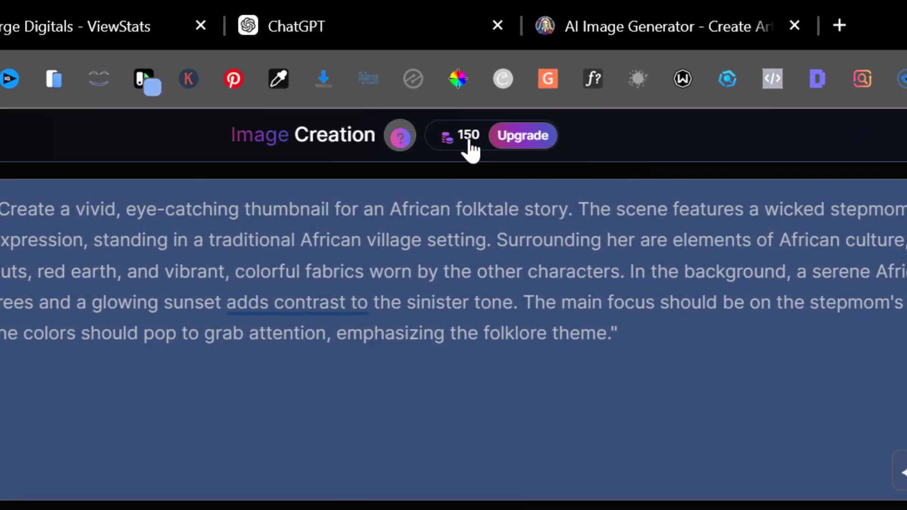
click(465, 79)
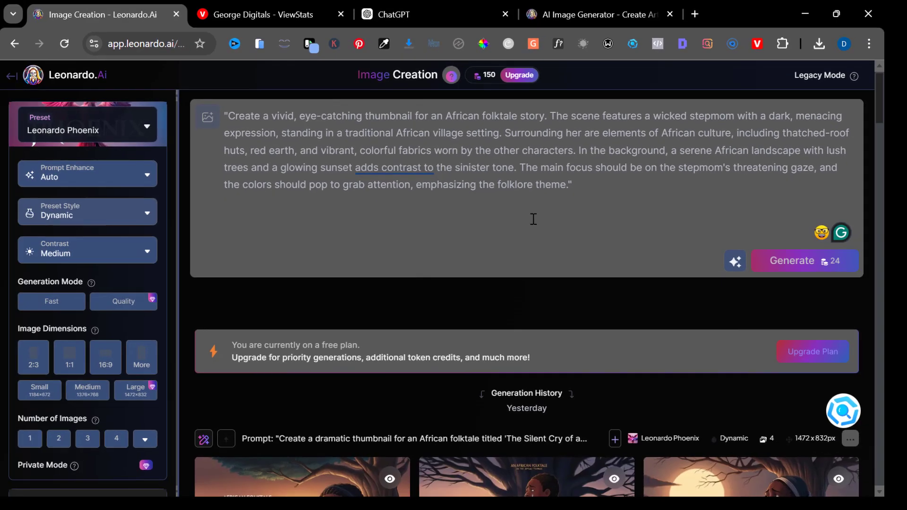
click(798, 261)
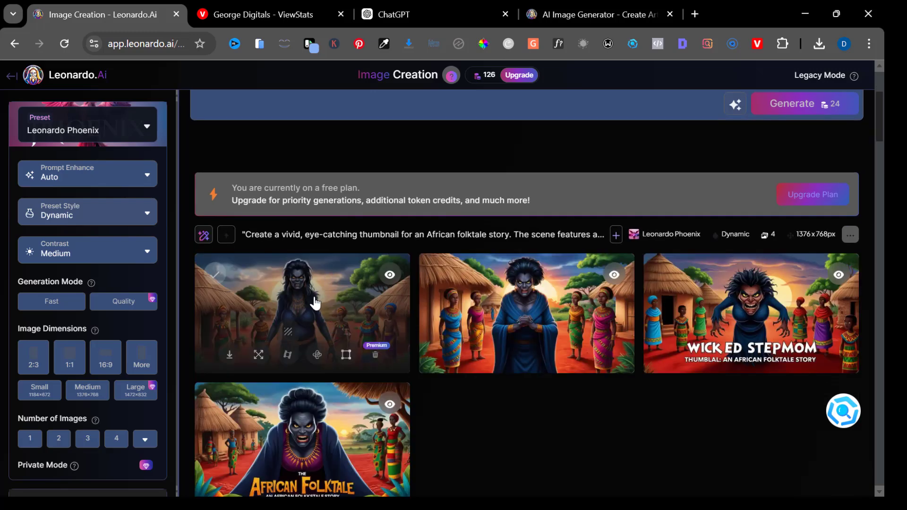
- Open the generated images and browse through each of the four results
click(315, 303)
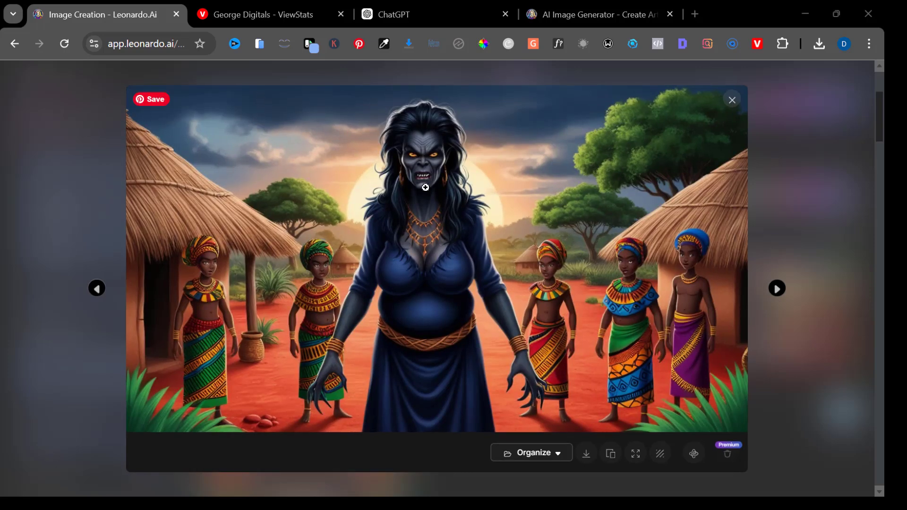
click(780, 291)
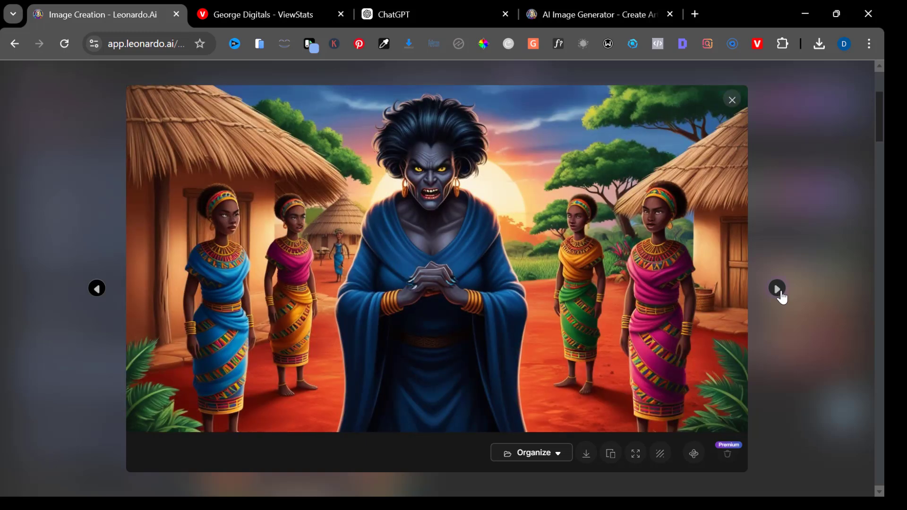
click(778, 290)
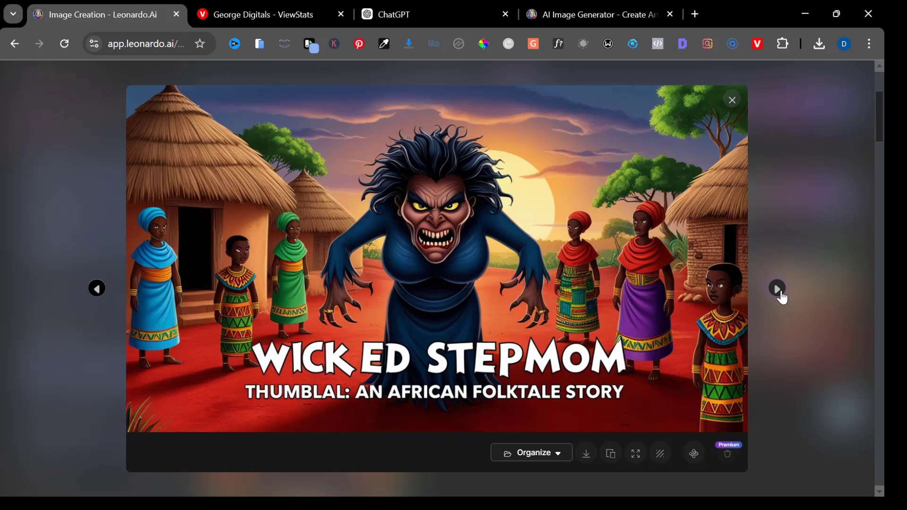
click(780, 291)
click(780, 292)
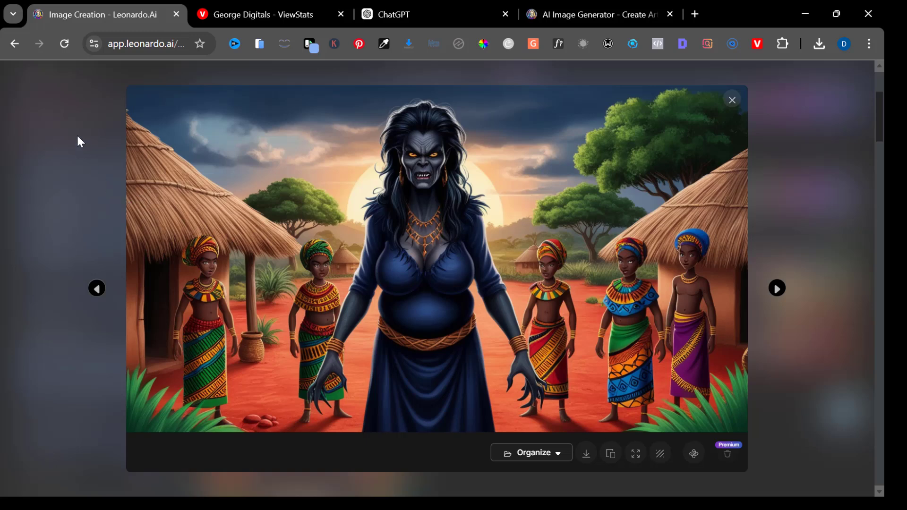
- Close the image viewer, switch to Canva and create a blank YouTube Thumbnail design of 1280 × 720 px
click(739, 102)
scroll(654, 172, up, 2)
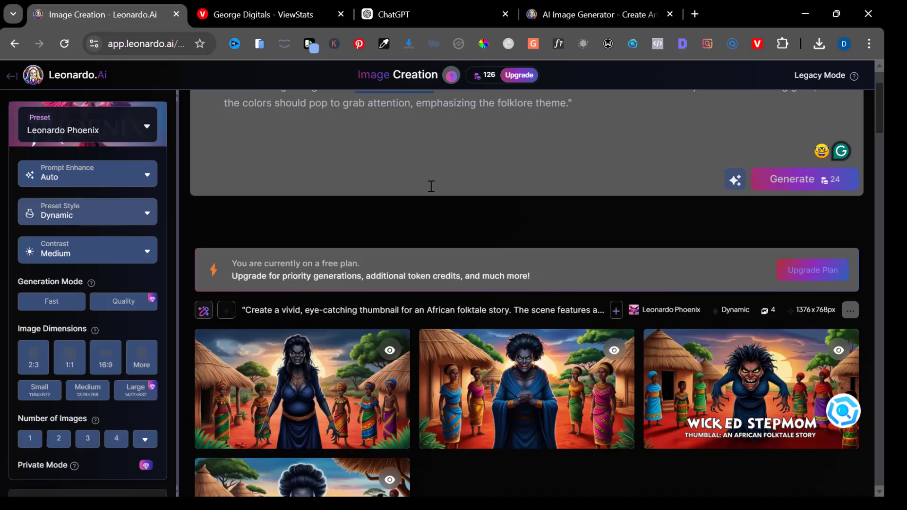
click(472, 116)
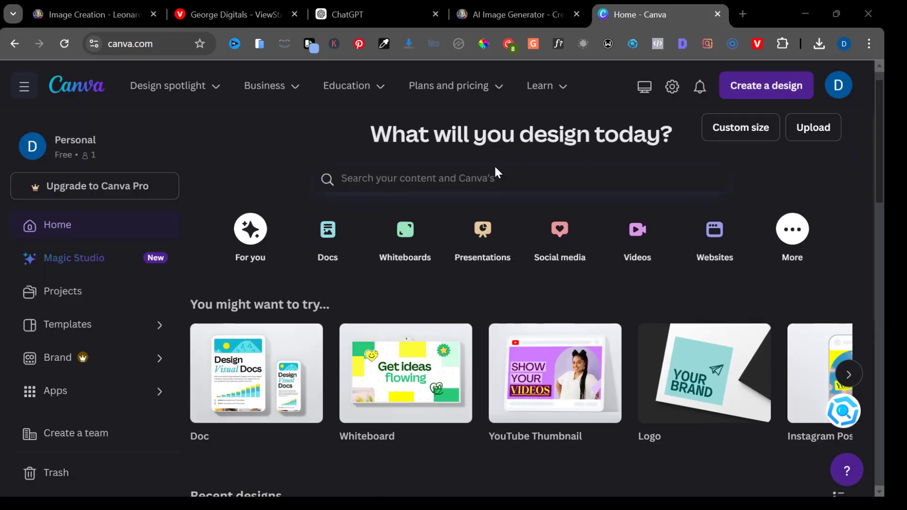
scroll(495, 167, down, 2)
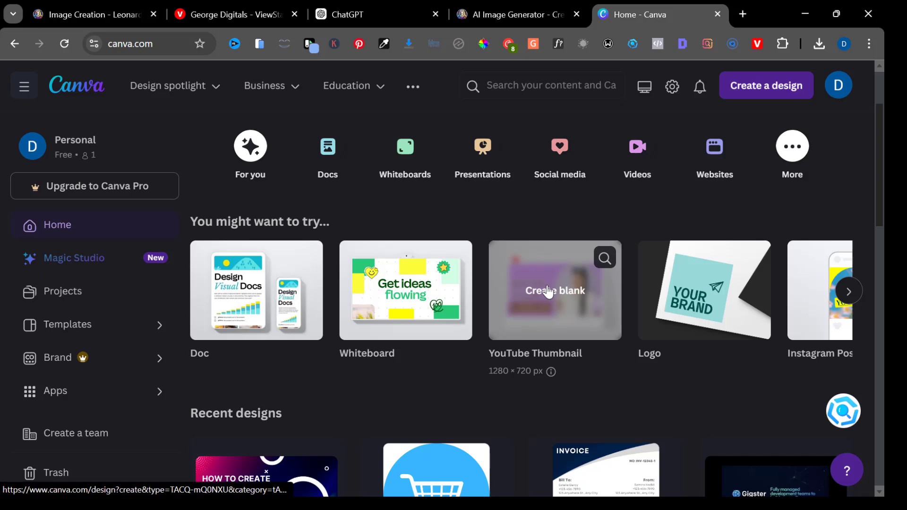
click(548, 291)
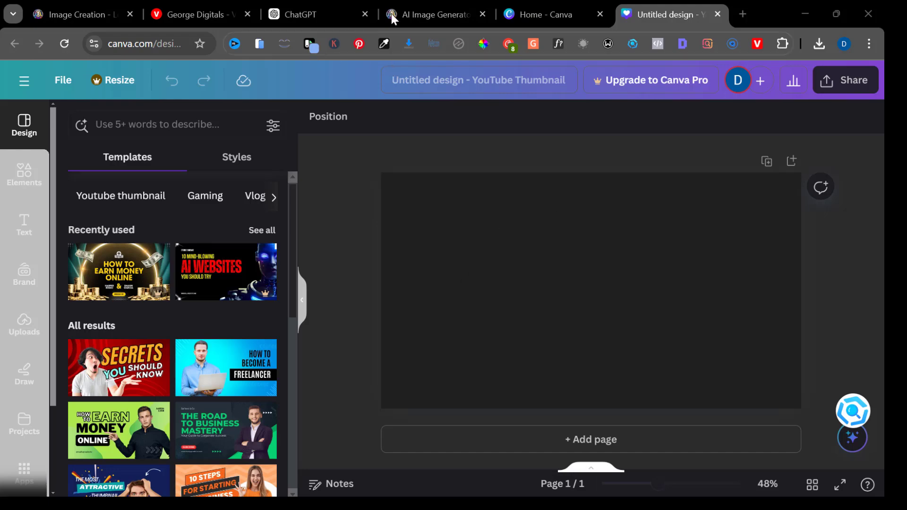
- Open the 'African Folktale' image in Leonardo and download it
click(83, 15)
scroll(213, 186, up, 2)
scroll(213, 186, down, 6)
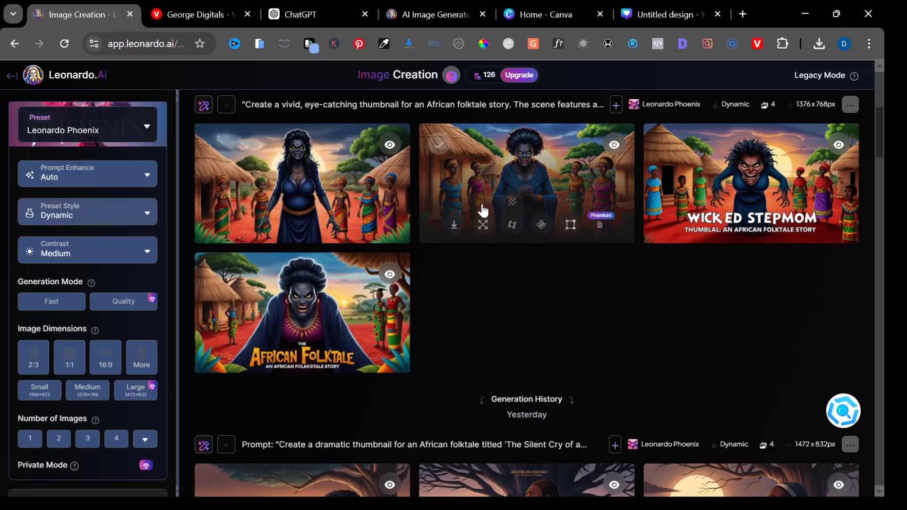
click(323, 297)
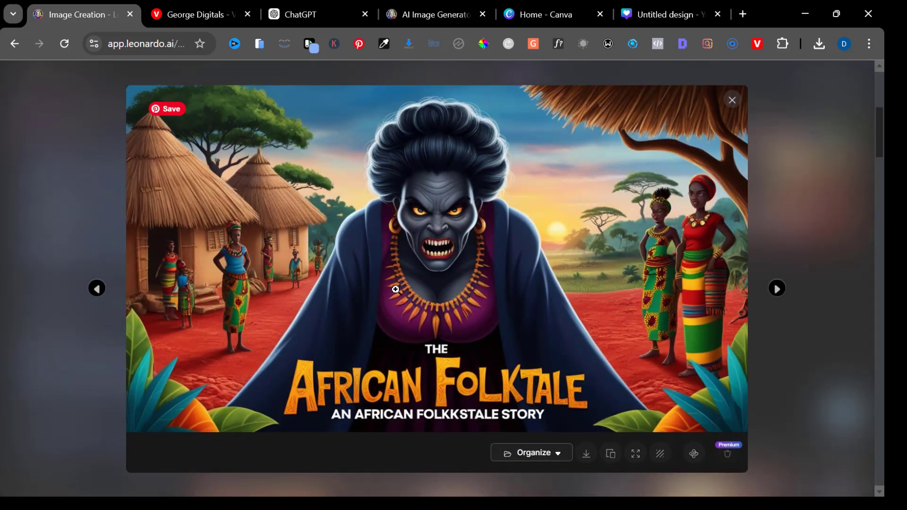
right_click(395, 289)
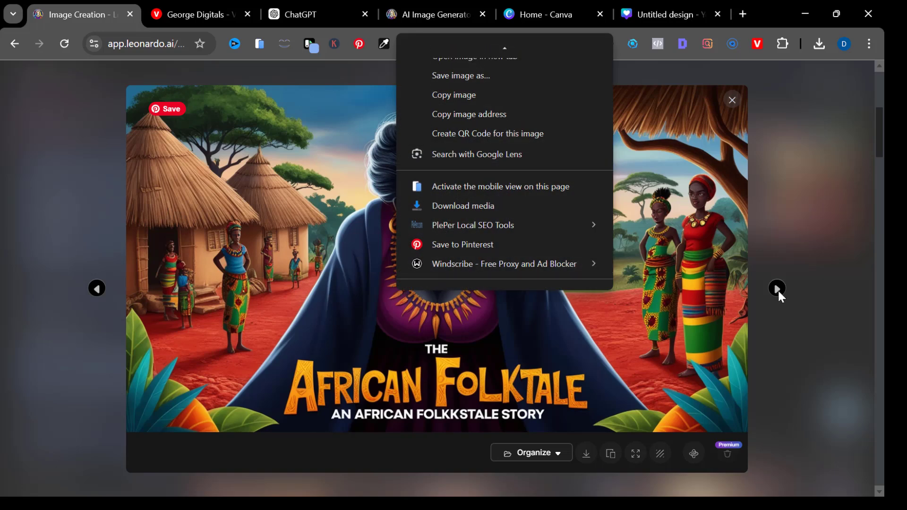
click(778, 289)
click(777, 290)
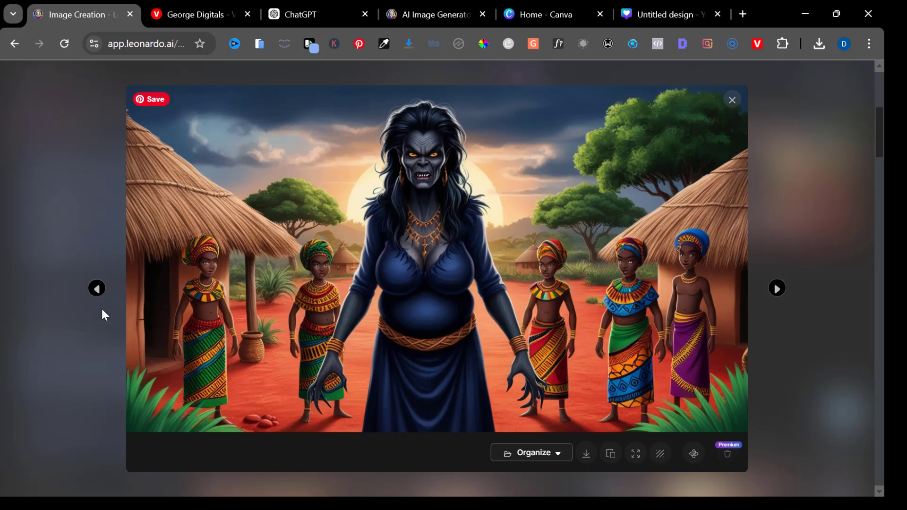
click(97, 288)
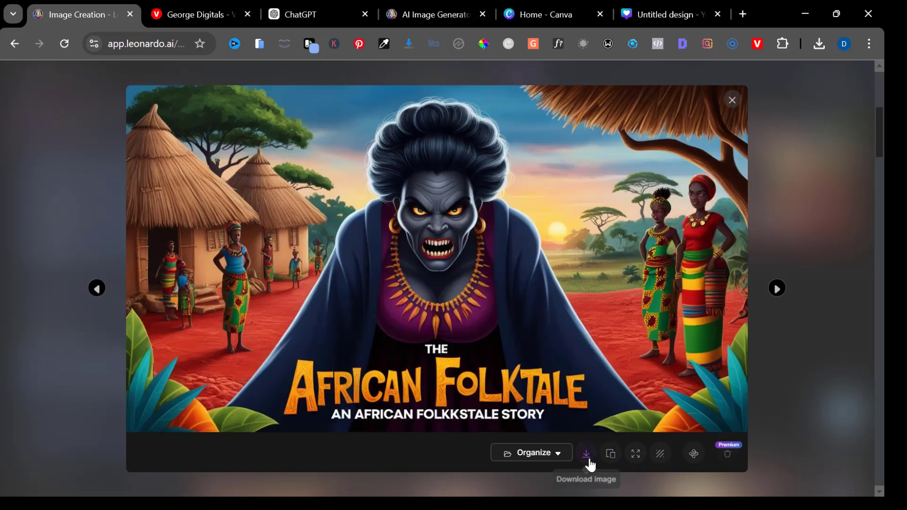
click(588, 460)
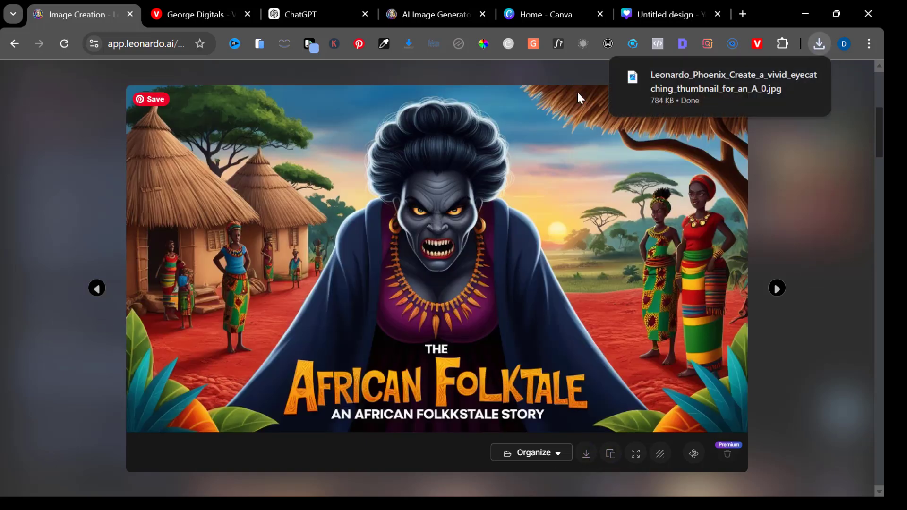
- Add the downloaded Leonardo image onto the blank thumbnail canvas in Canva
click(667, 11)
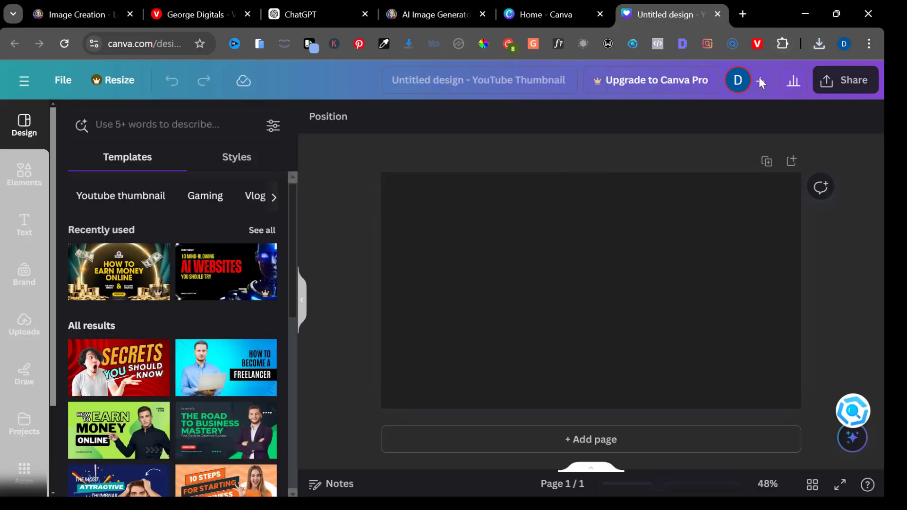
click(814, 46)
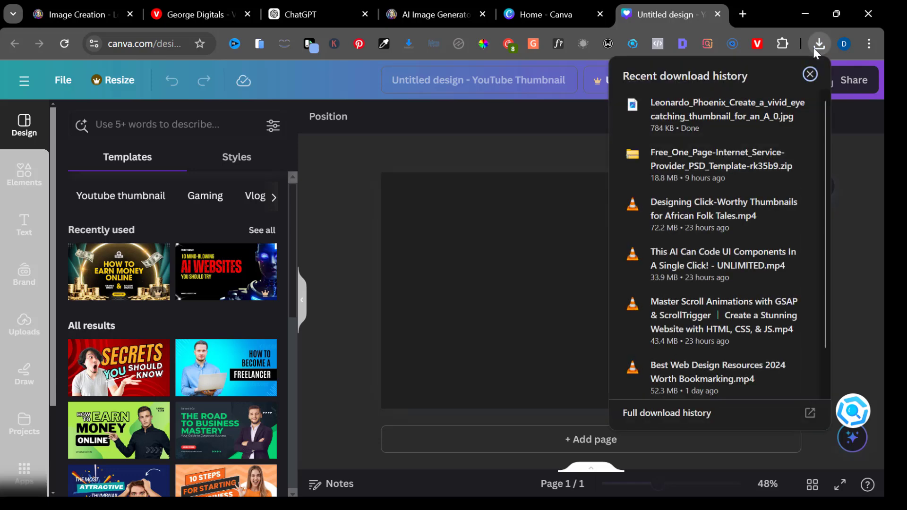
drag(716, 111, 477, 286)
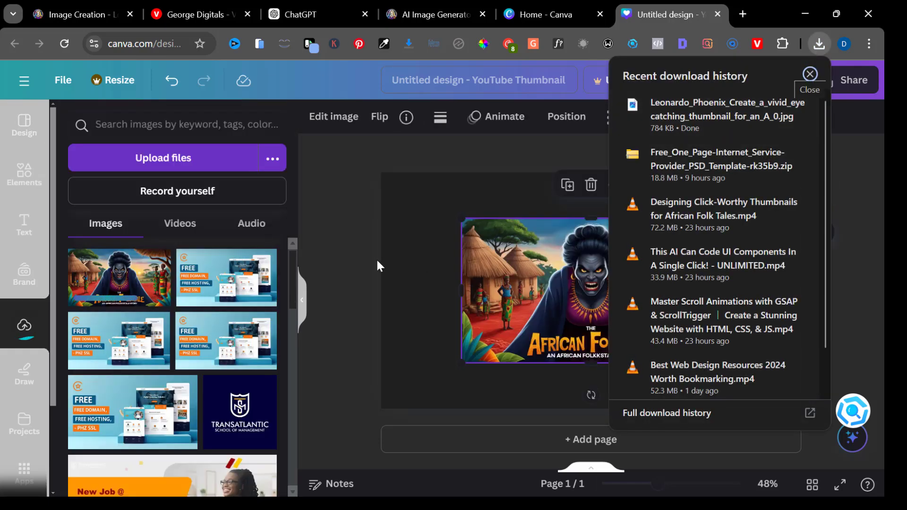
click(358, 261)
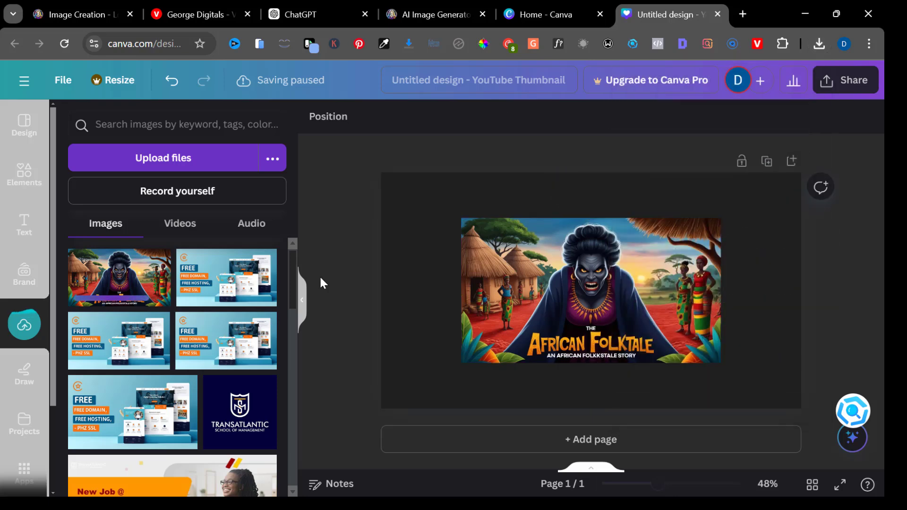
- Move the image to the canvas corner and enlarge it to fill the whole thumbnail
click(618, 291)
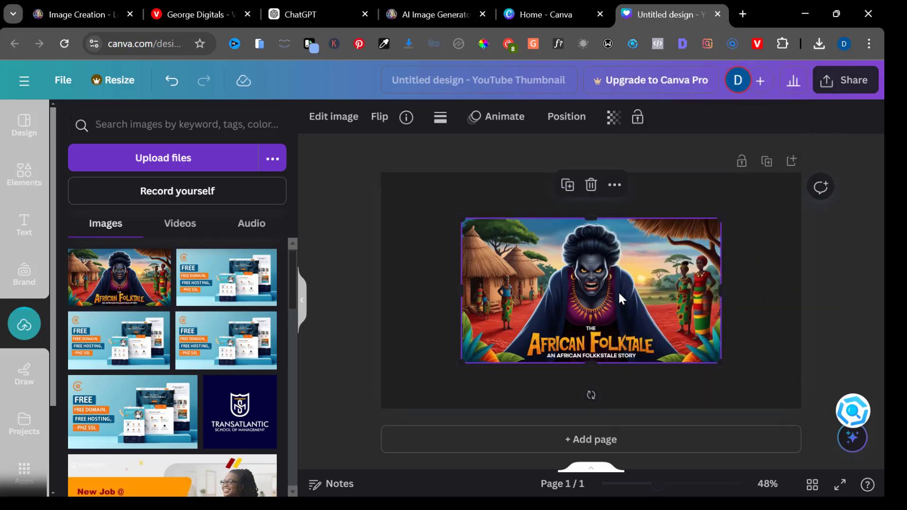
drag(618, 291, 534, 244)
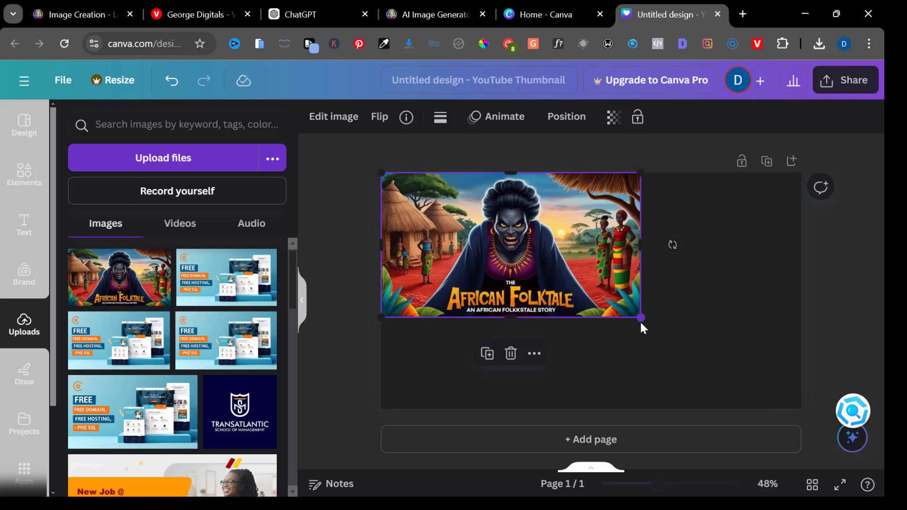
drag(641, 317, 803, 400)
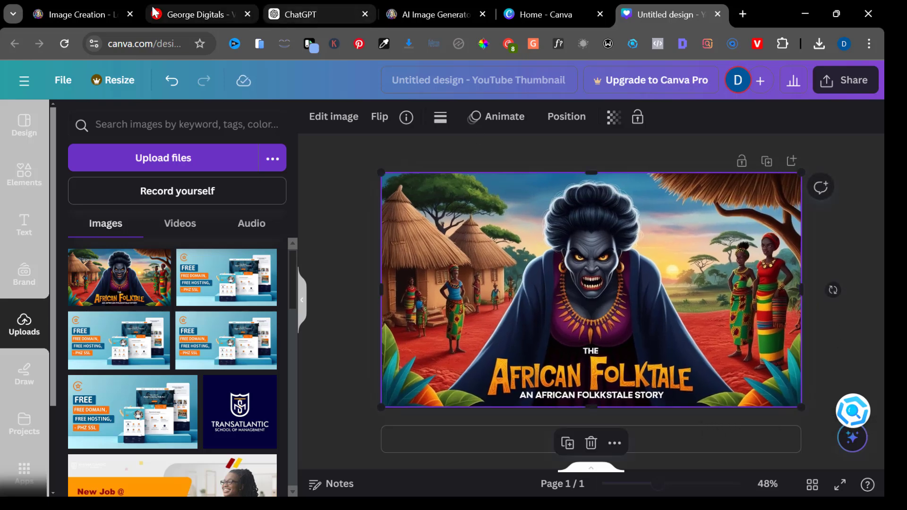
- Replace the Leonardo prompt with "I need a young African lady holding a clay pot who Is crying for help" and generate
click(75, 15)
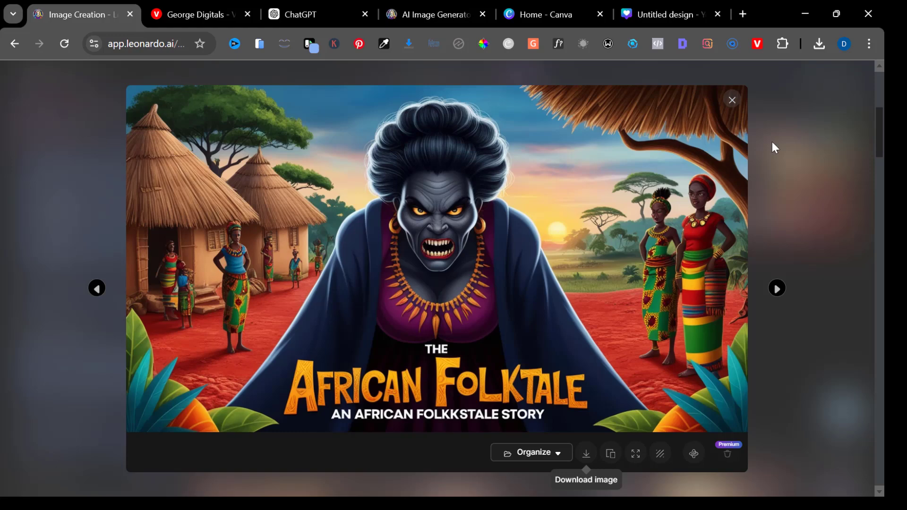
click(730, 98)
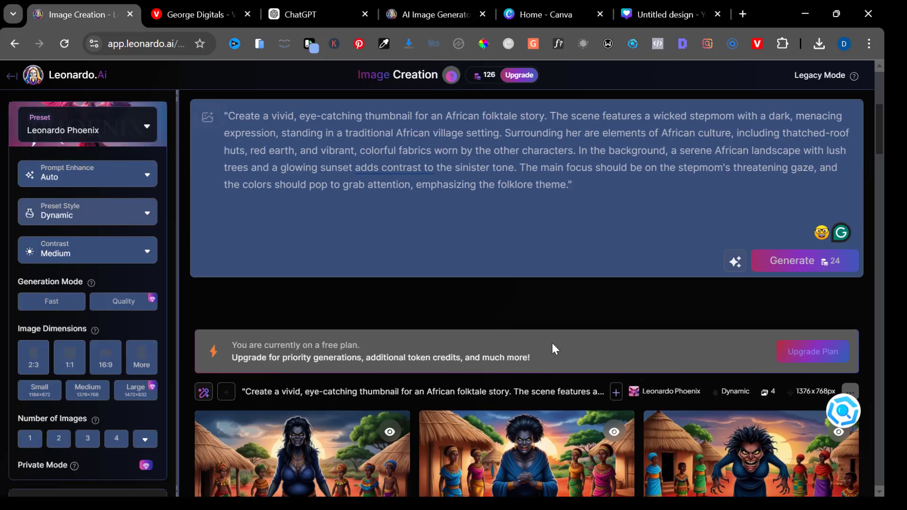
click(543, 214)
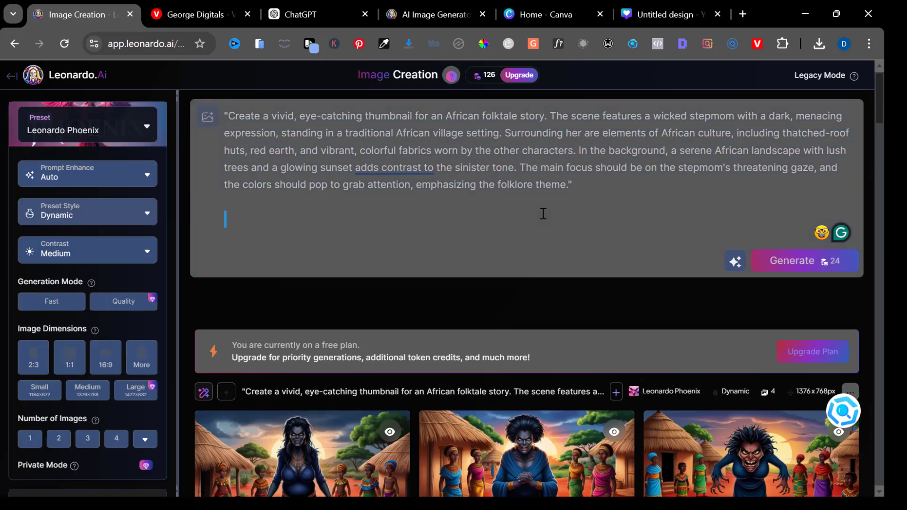
triple_click(546, 170)
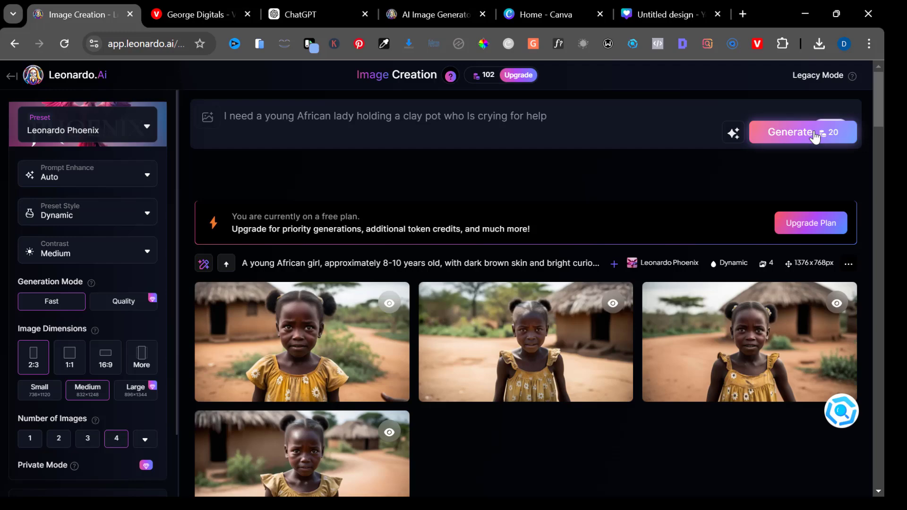
click(814, 137)
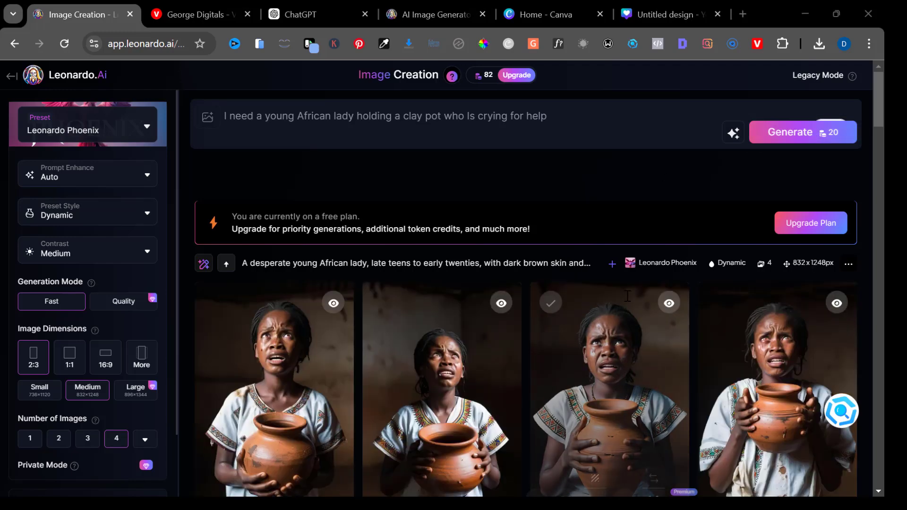
- Append "close to the river" to the prompt and generate a new set of images
scroll(447, 341, down, 3)
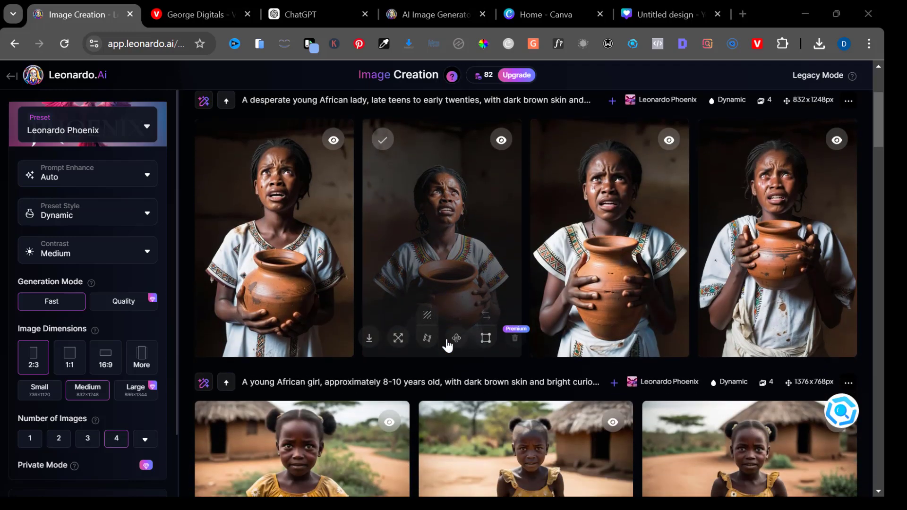
scroll(448, 346, up, 5)
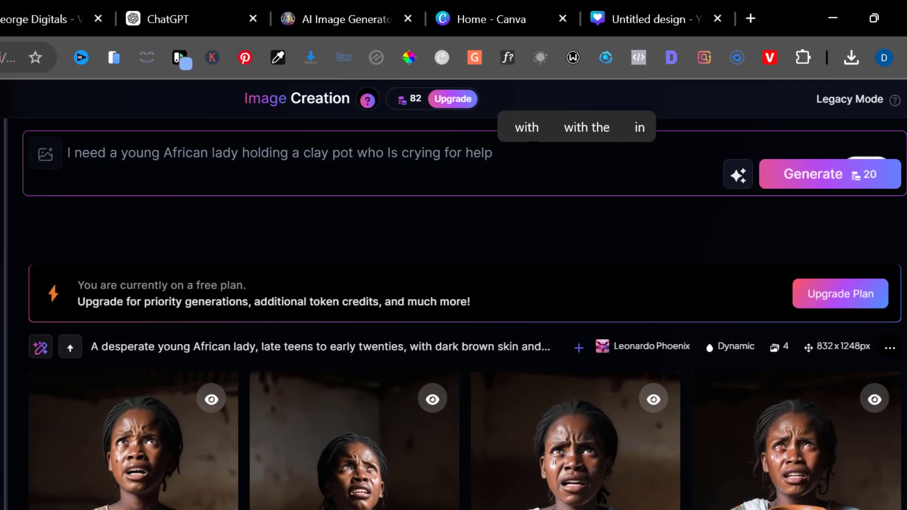
text(close to the river)
key(Return)
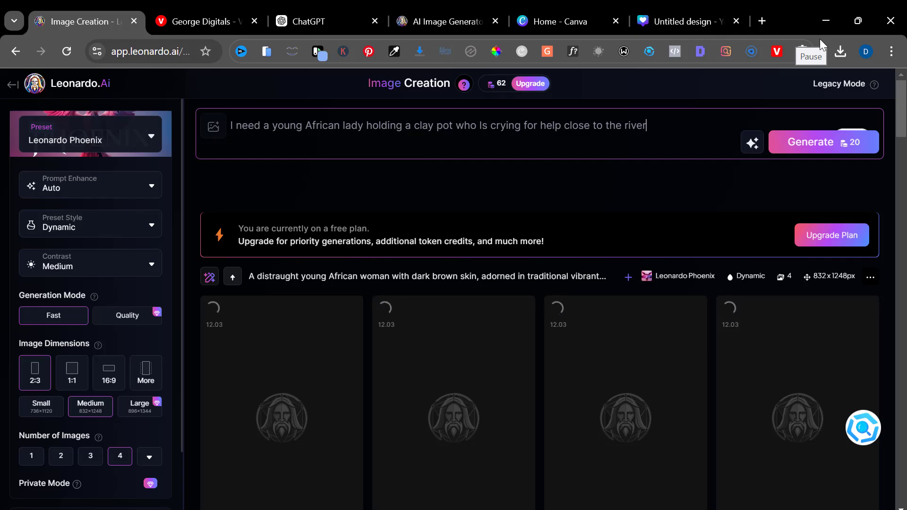
- Open the riverside results, browse through them, and download the third image
scroll(453, 295, down, 1)
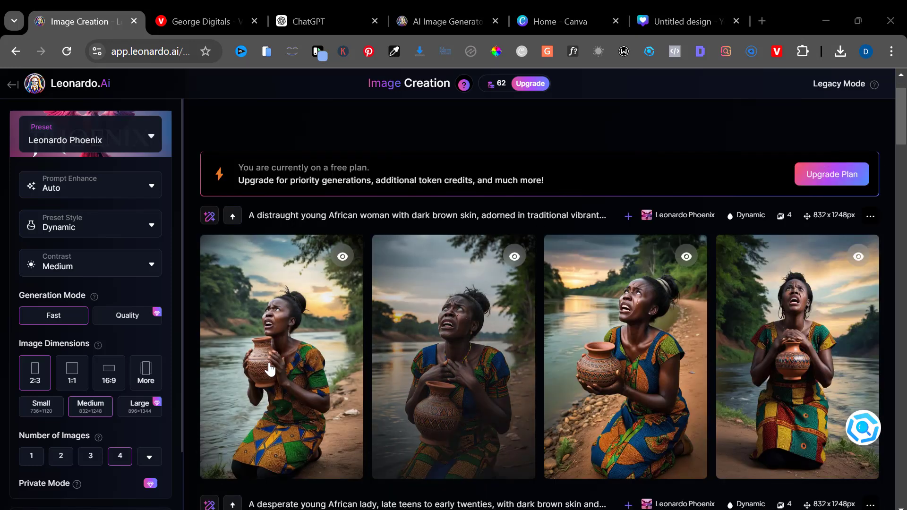
click(298, 365)
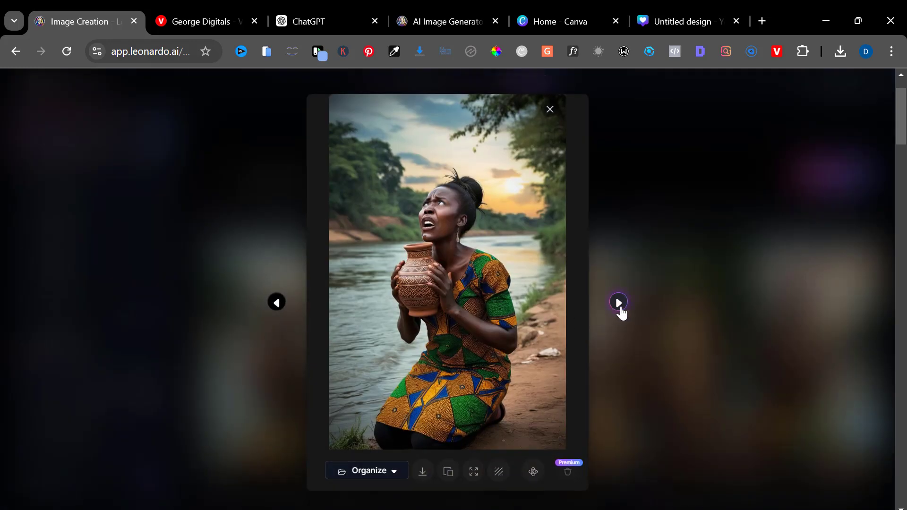
click(618, 302)
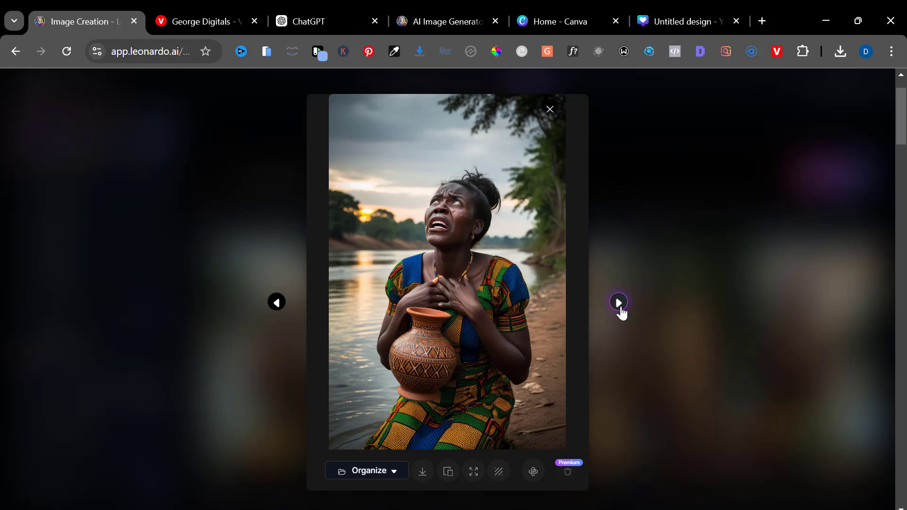
click(618, 303)
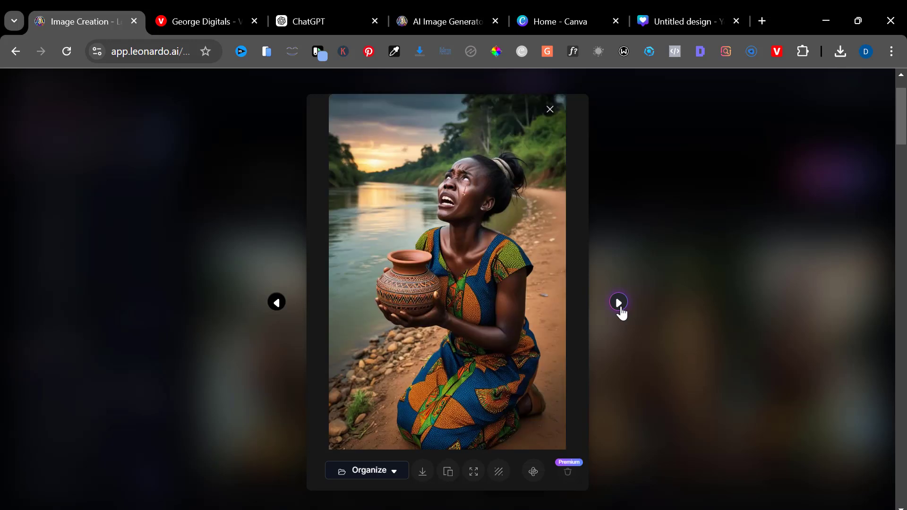
click(424, 476)
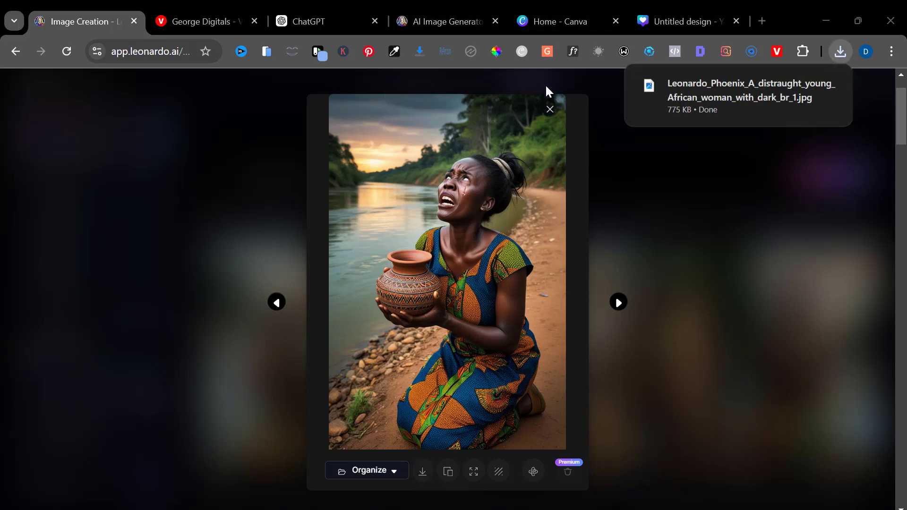
- Use Magic Grab in Canva to separate the stepmom figure from the thumbnail background and shift it slightly
click(658, 11)
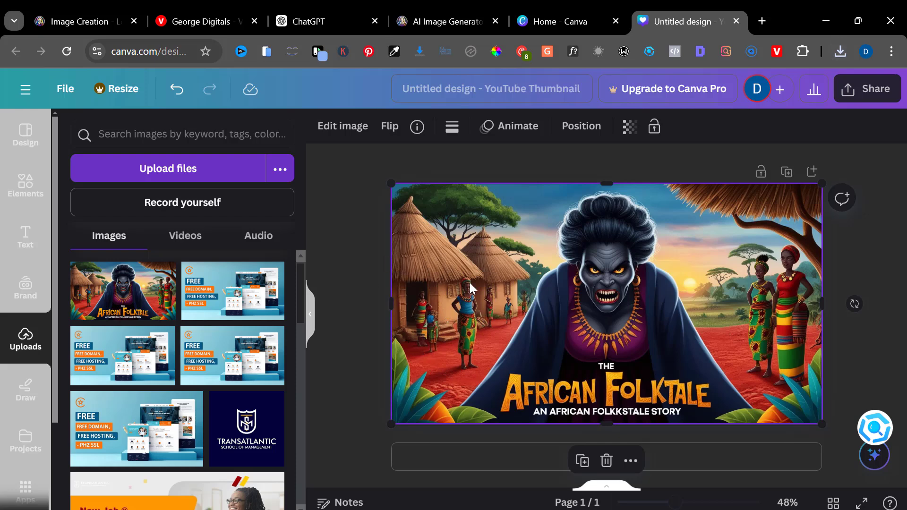
click(358, 134)
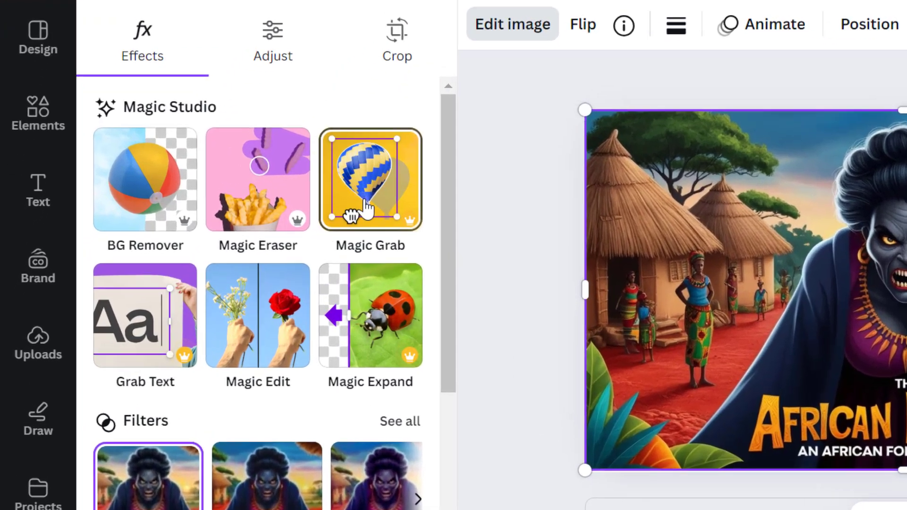
click(241, 253)
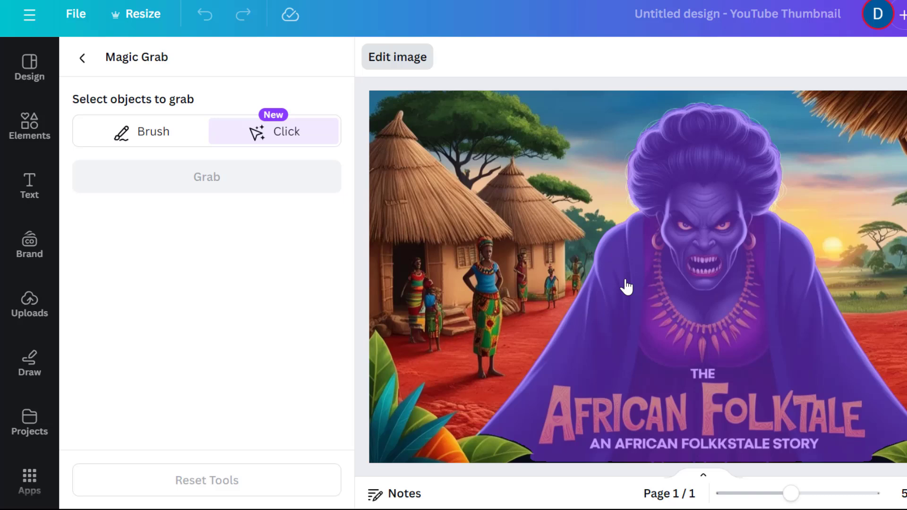
click(627, 287)
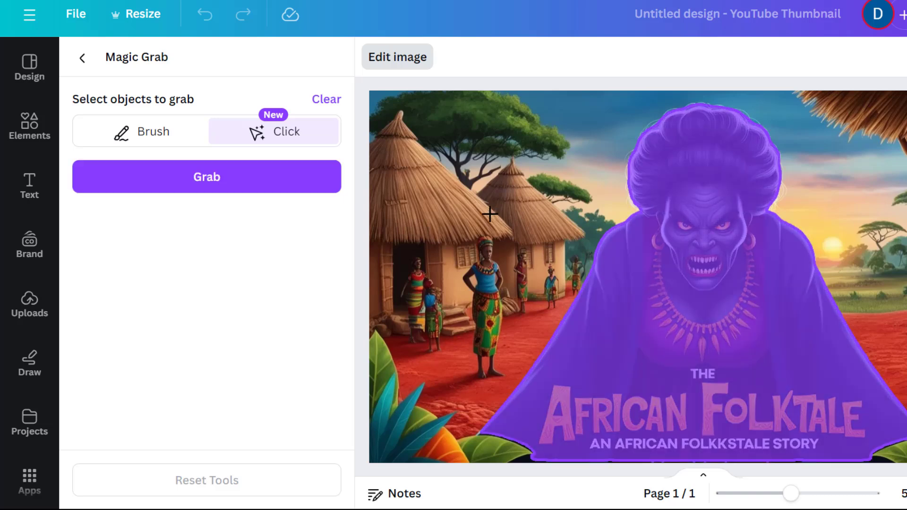
click(290, 192)
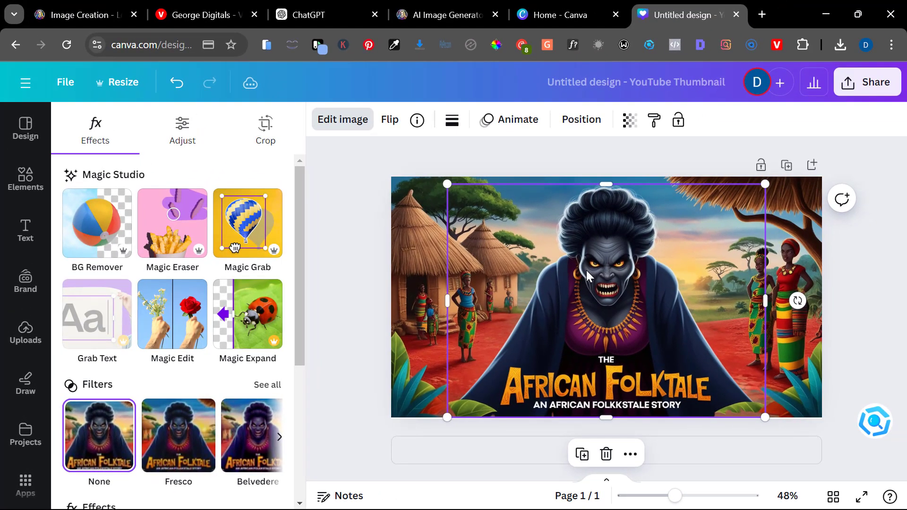
drag(650, 245, 668, 276)
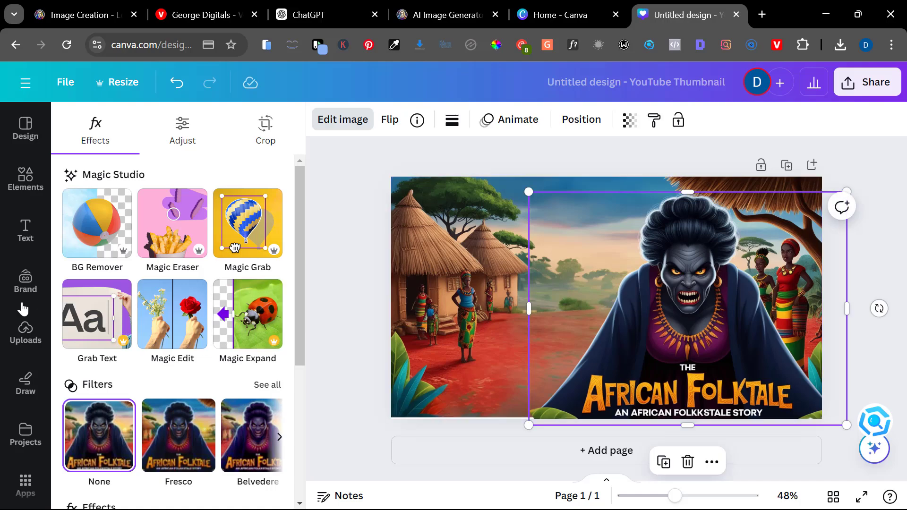
- Upload the downloaded image of the crying young woman and place it on the thumbnail's left side
click(24, 334)
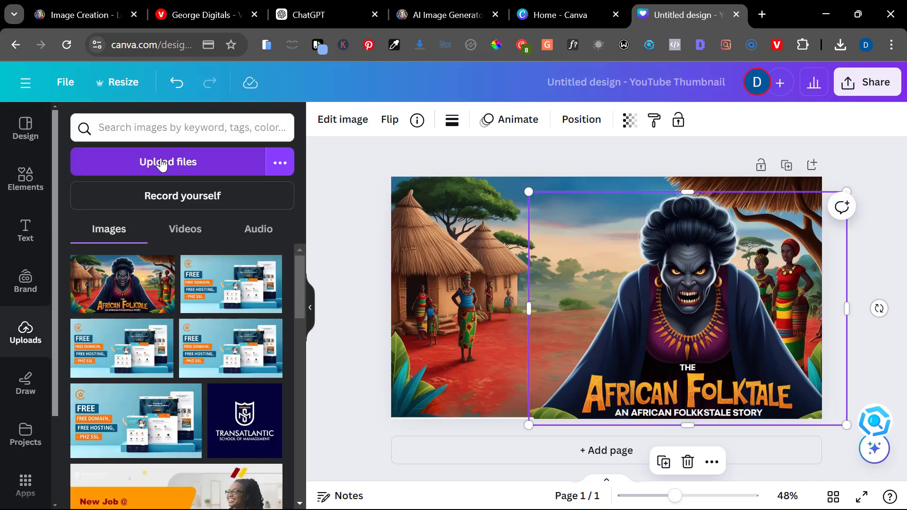
click(161, 164)
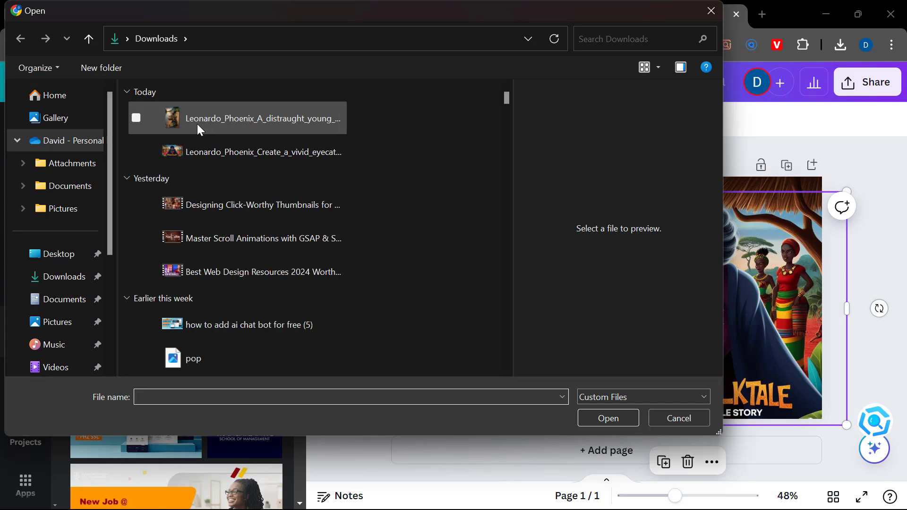
click(197, 124)
click(597, 419)
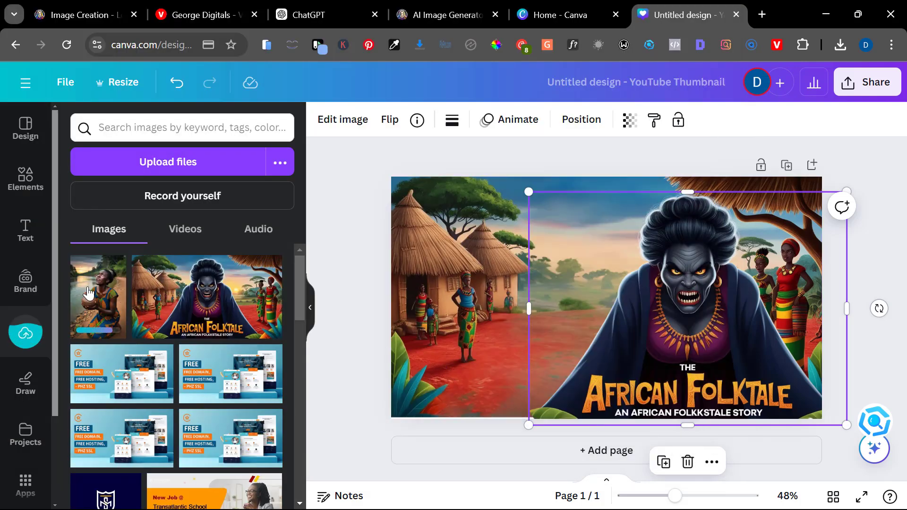
click(88, 293)
drag(607, 363, 462, 373)
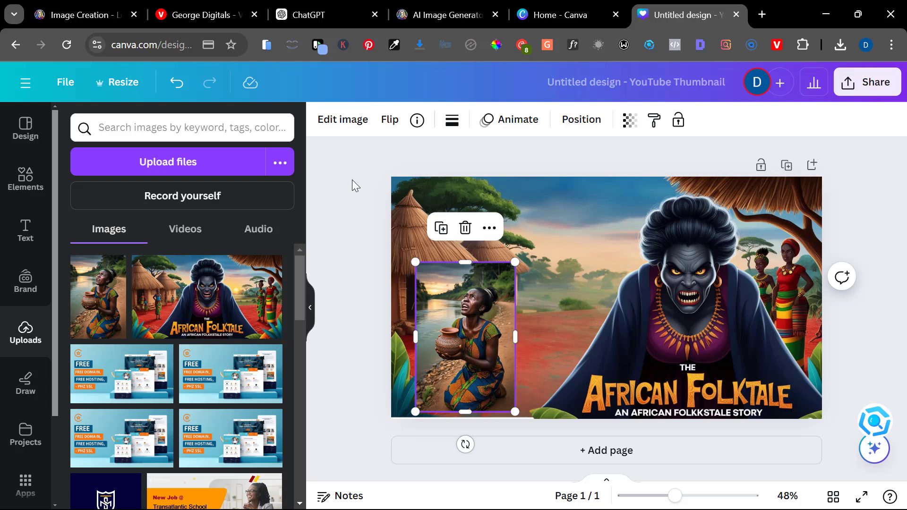
- Use Magic Grab to cut the crying woman out of her river photo, then delete the leftover background
click(341, 118)
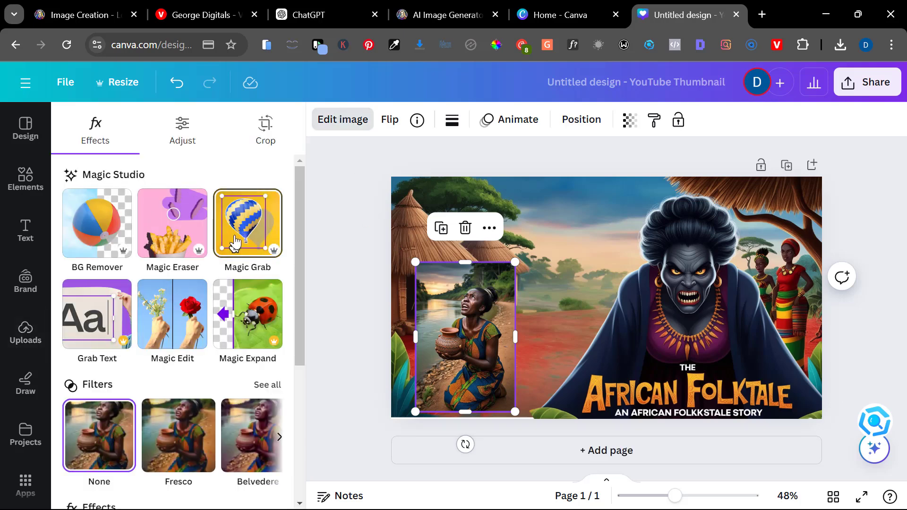
click(234, 243)
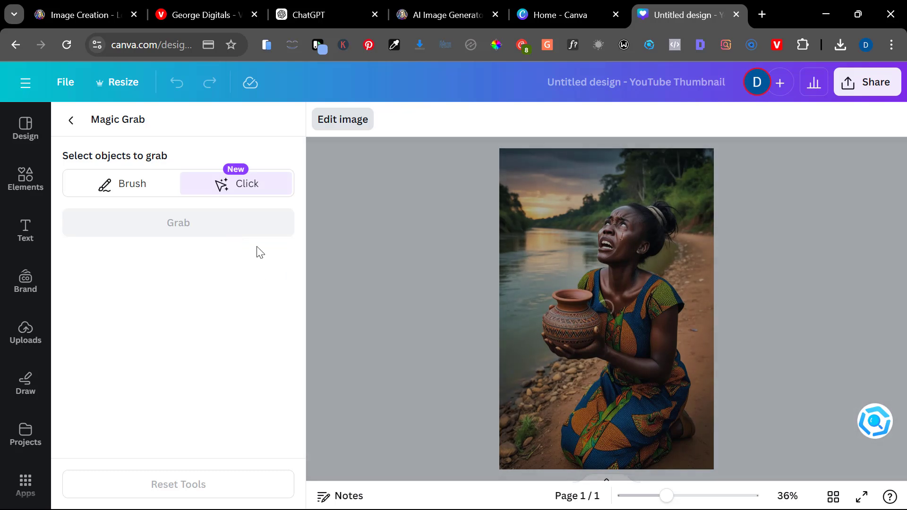
click(621, 270)
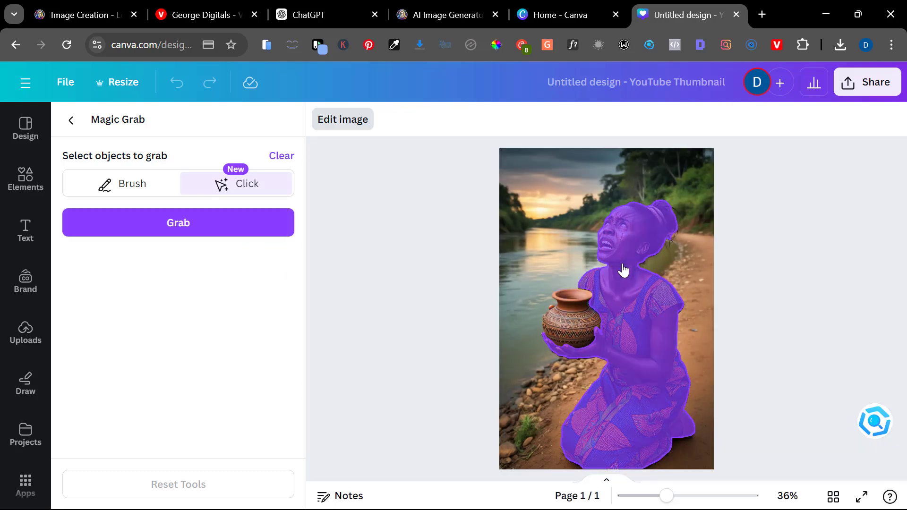
click(240, 227)
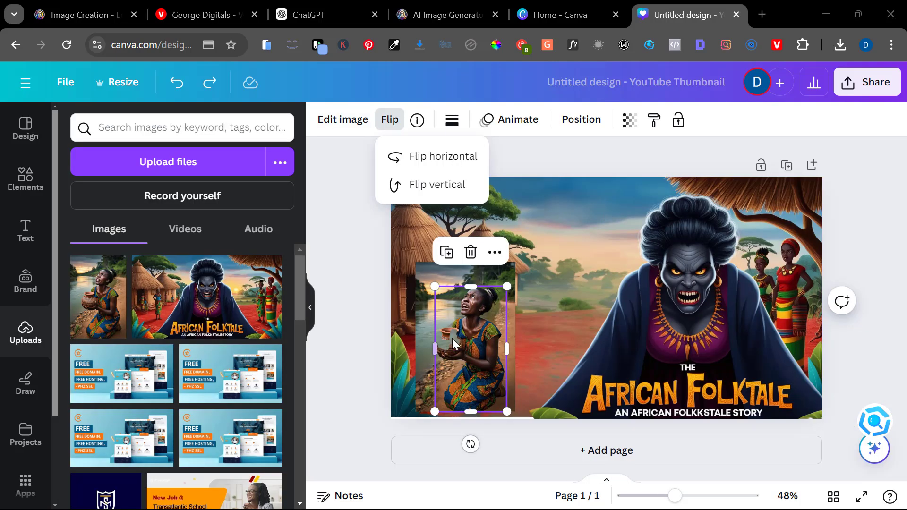
click(455, 341)
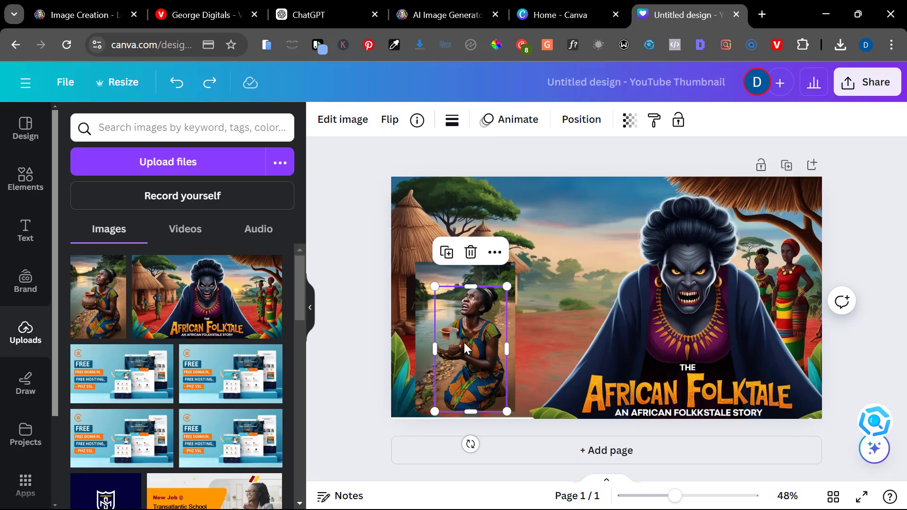
drag(465, 349, 543, 315)
click(471, 346)
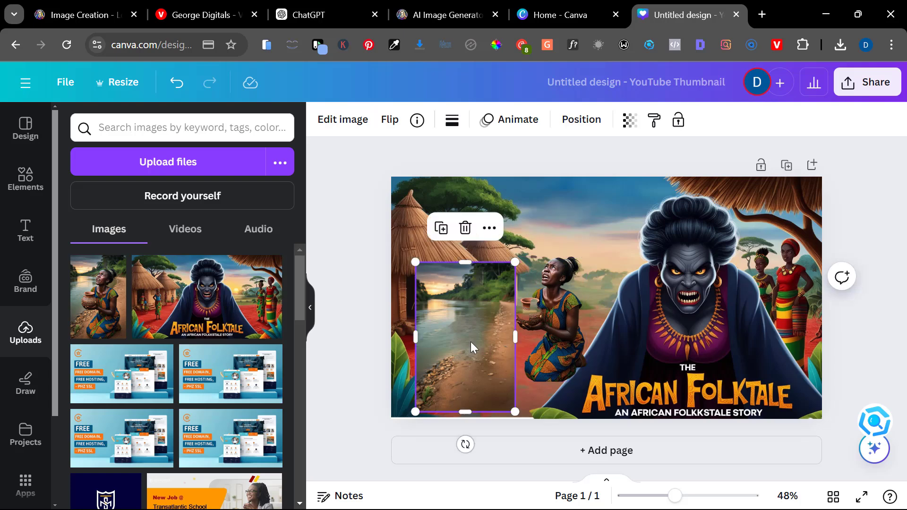
key(Delete)
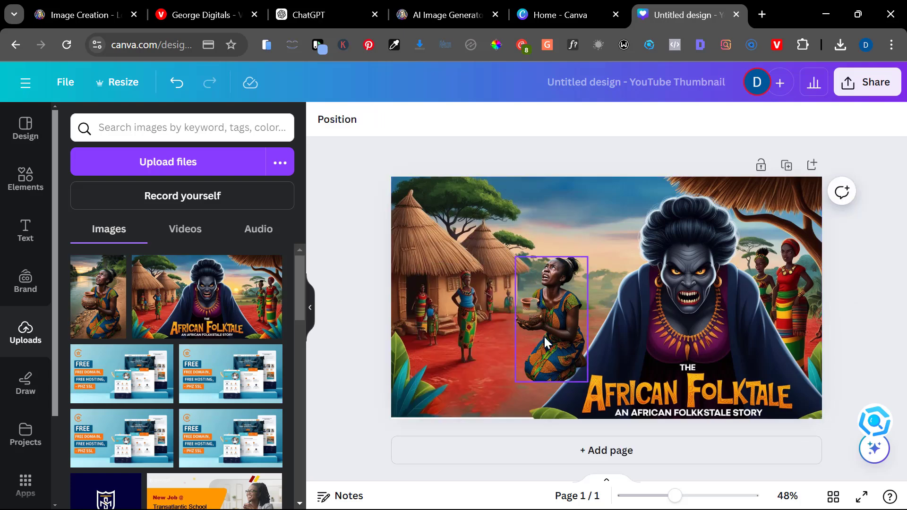
- Move the woman to the lower left corner and flip her horizontally so she faces the stepmom
drag(545, 336, 494, 379)
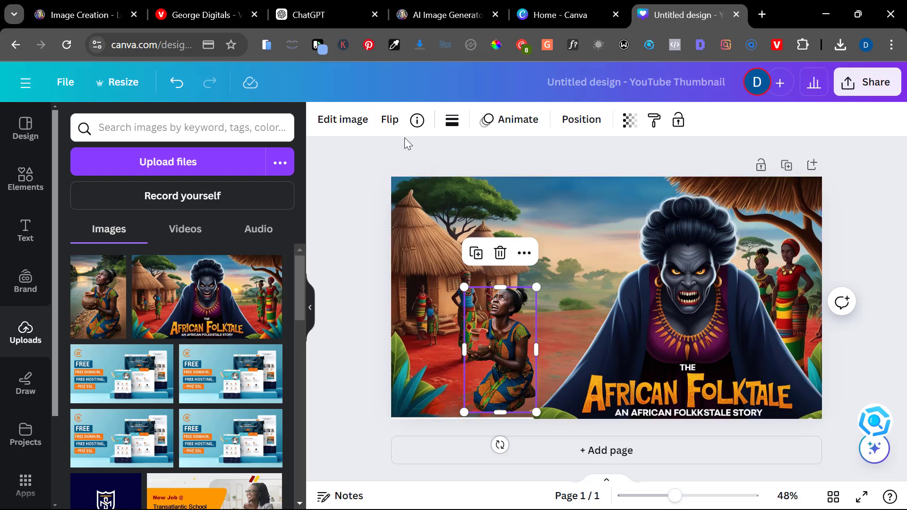
click(392, 123)
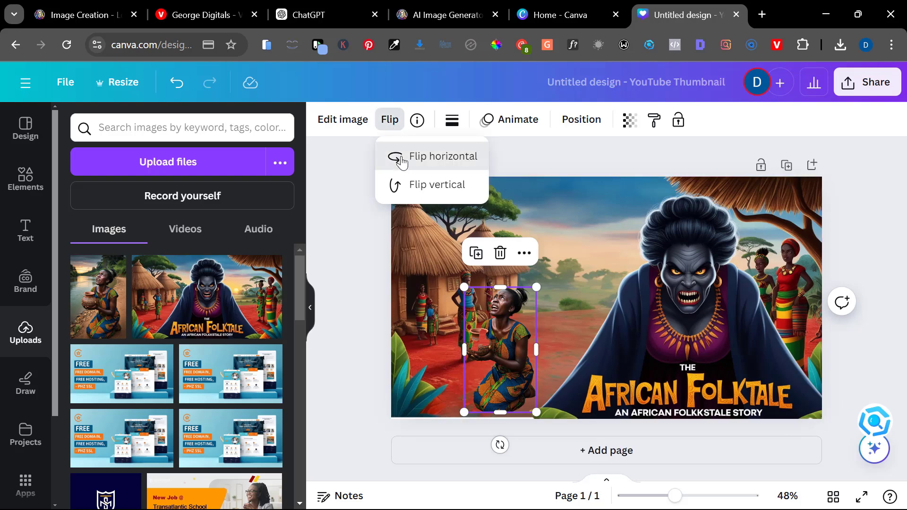
click(400, 160)
click(645, 354)
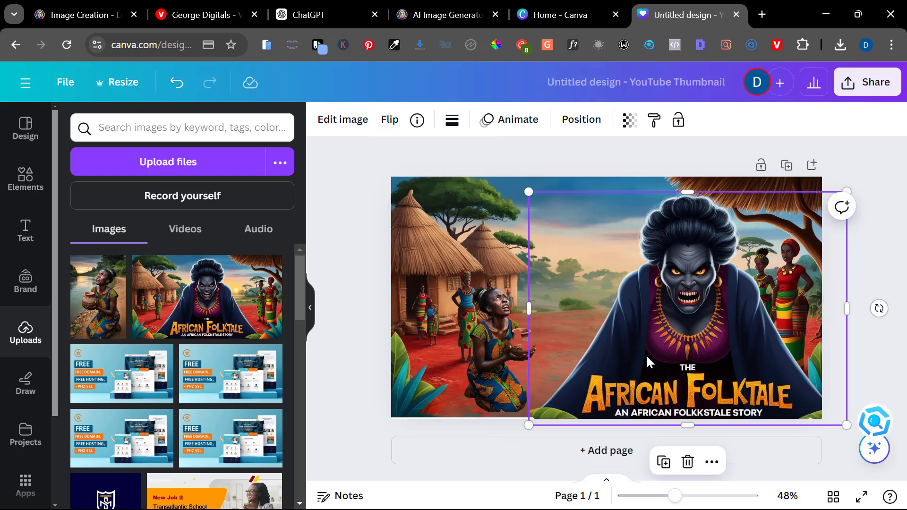
click(525, 381)
drag(508, 378, 490, 378)
click(333, 328)
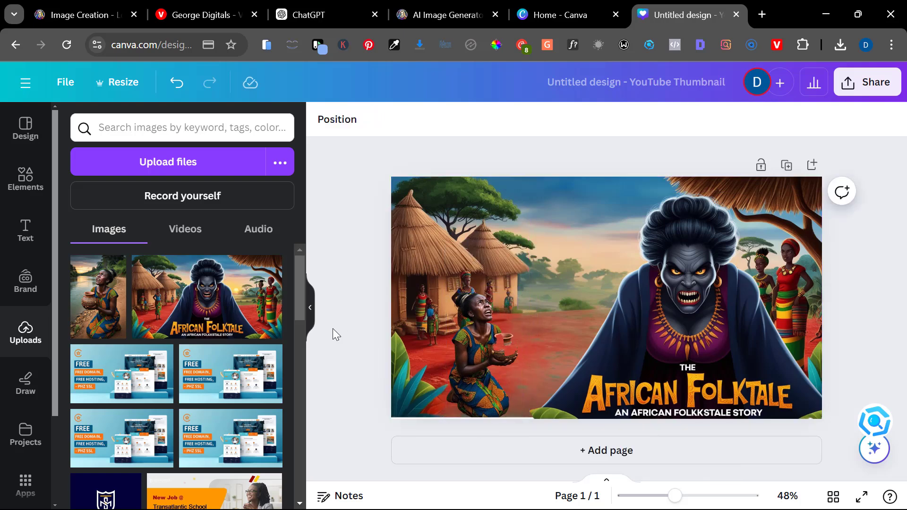
- Shift the stepmom figure slightly to the left
click(707, 299)
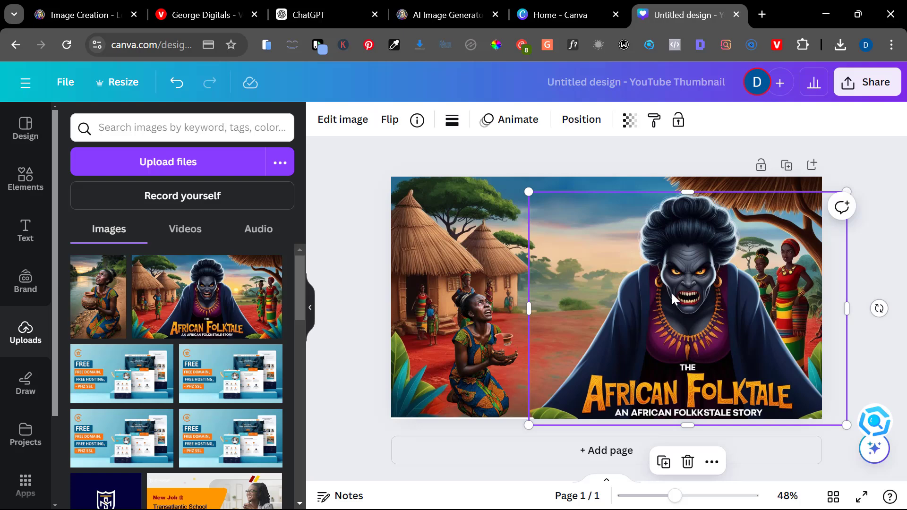
drag(672, 295, 653, 292)
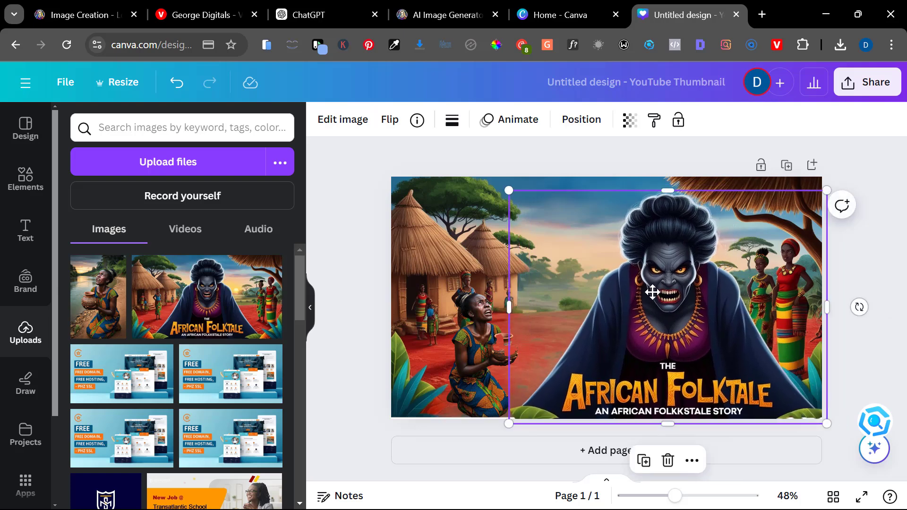
click(866, 280)
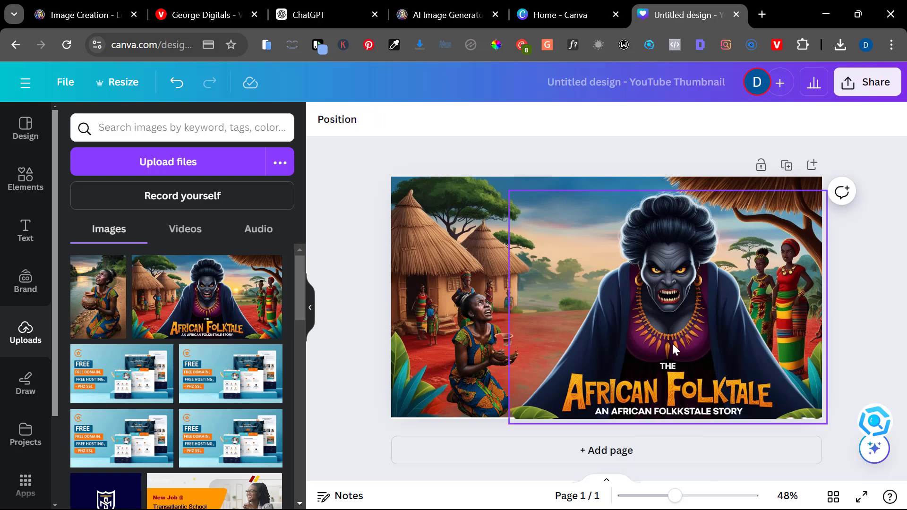